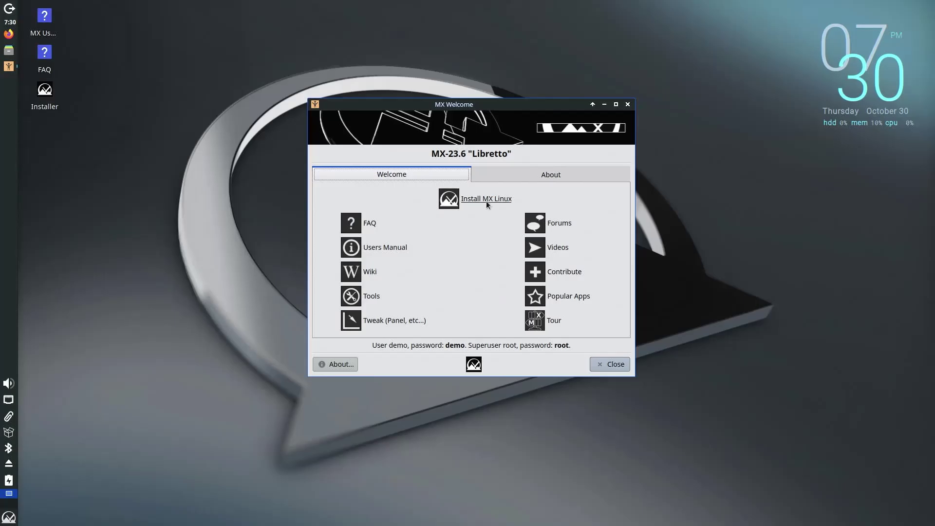
- Start the MX Linux install, accept the terms, choose a custom disk layout and select nvme0n1
left_click(487, 199)
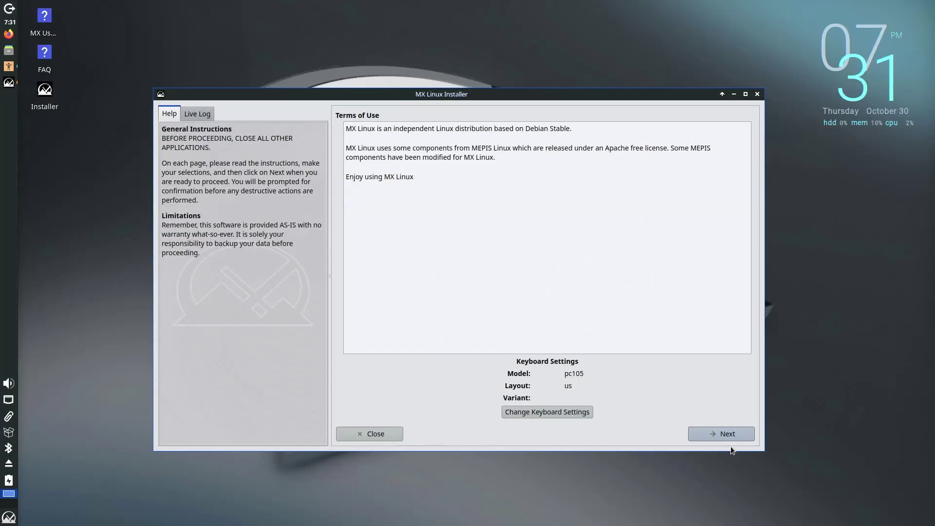
left_click(720, 431)
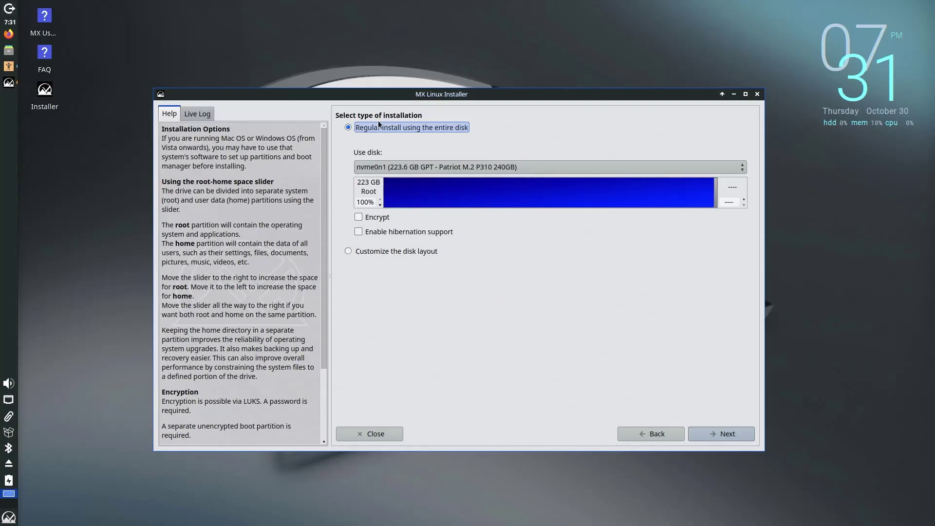
left_click(381, 252)
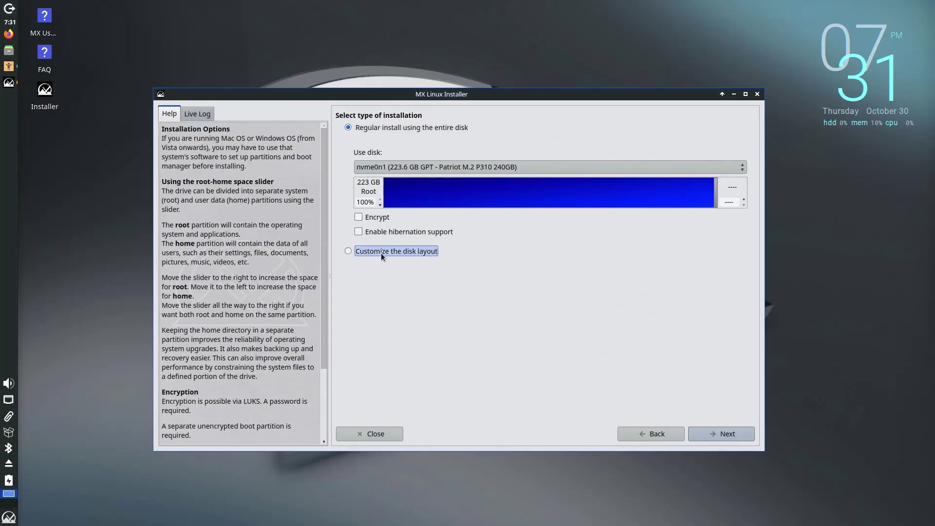
left_click(724, 438)
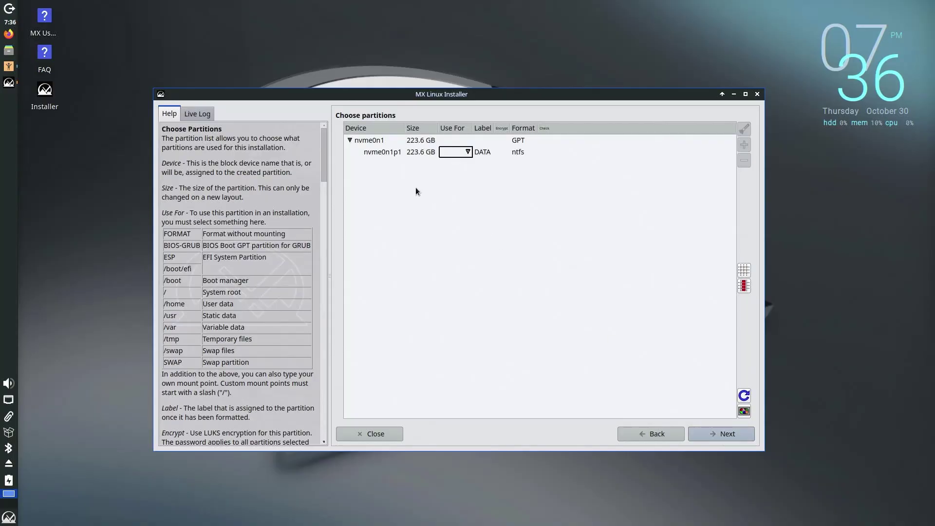
left_click(378, 141)
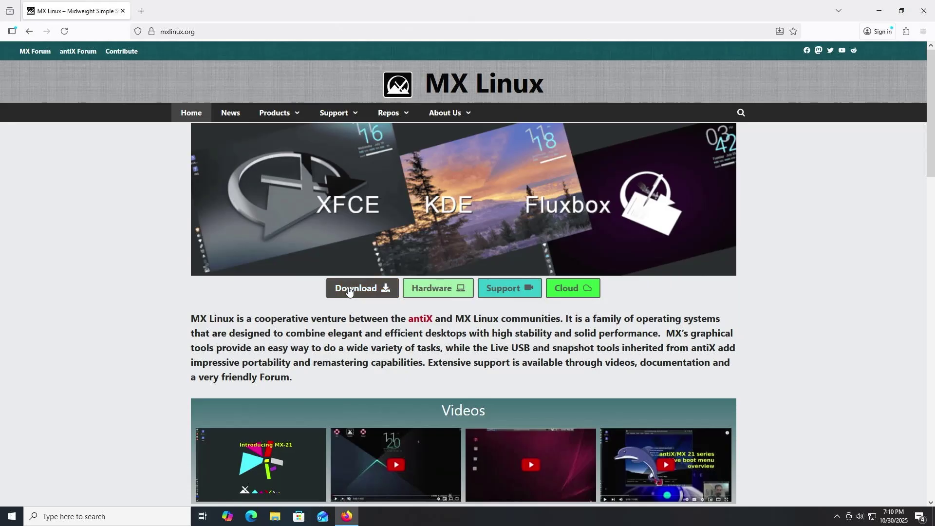
- Open the mxlinux.org Download Links page at the MX-23.6 releases, then the Downloads folder
left_click(346, 288)
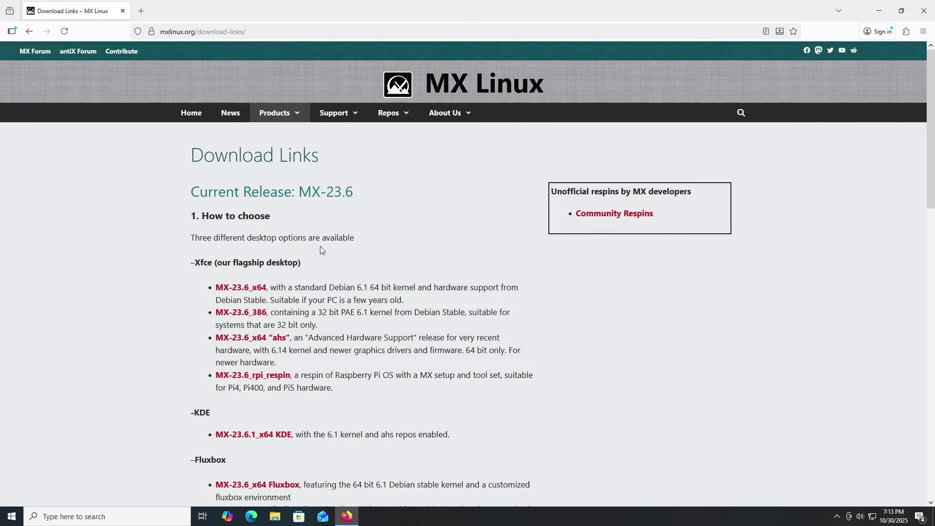
scroll(219, 242, "down", 1)
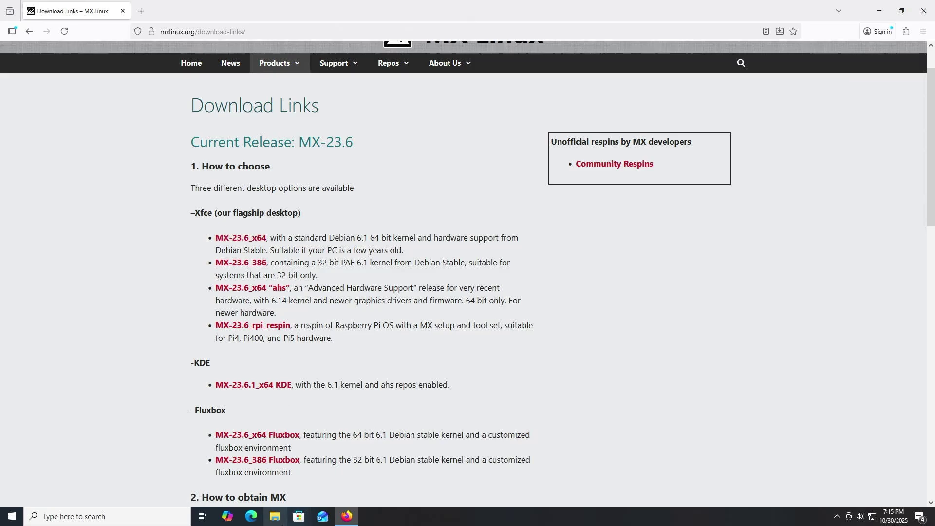
left_click(275, 516)
- Mount MX-23.6_x64.iso from Downloads as DVD Drive (E:) MX-Live, confirming the security warning
left_click(124, 80)
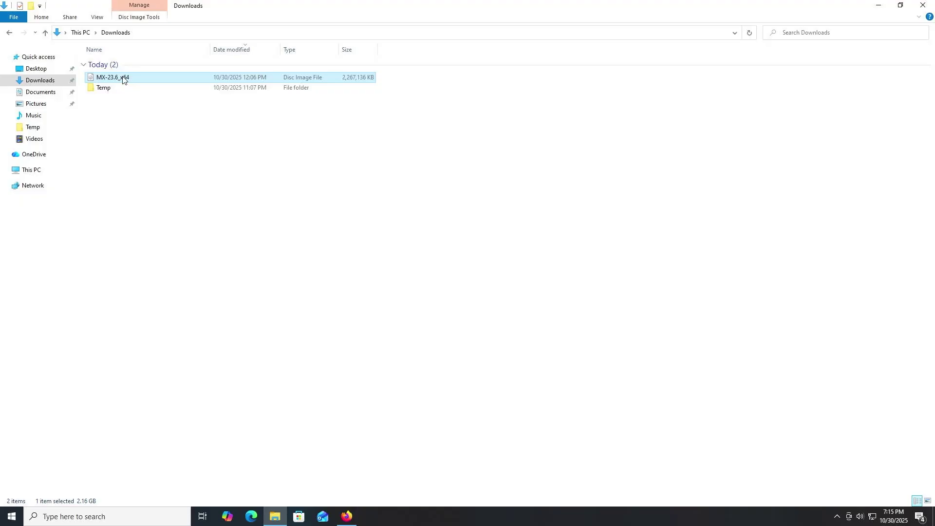
right_click(124, 80)
left_click(143, 86)
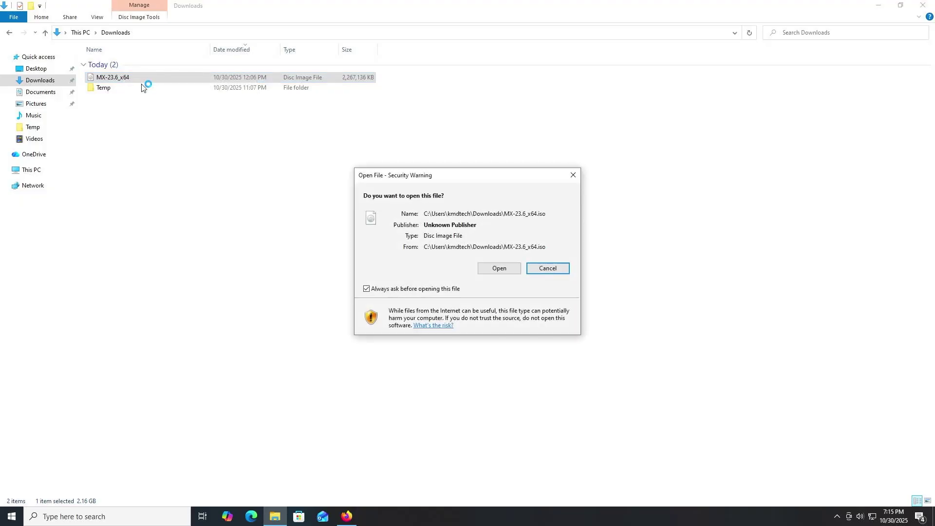
left_click(508, 271)
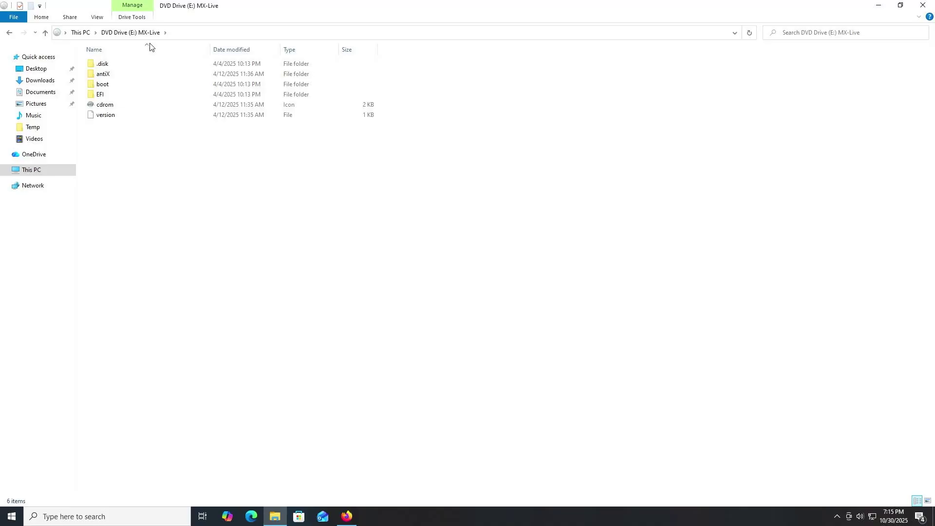
- Launch Disk Management from a Start search for 'disk management'
key("super")
type("disk")
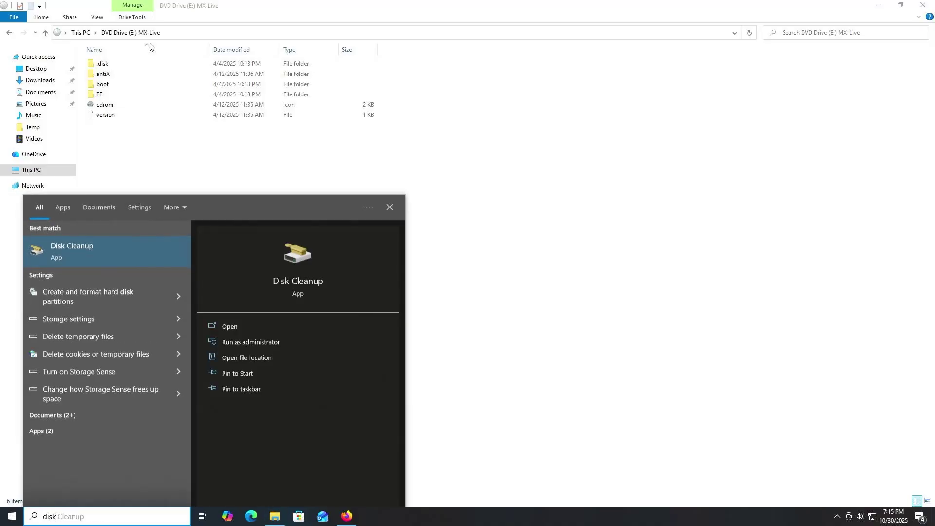
type(" management")
key("Return")
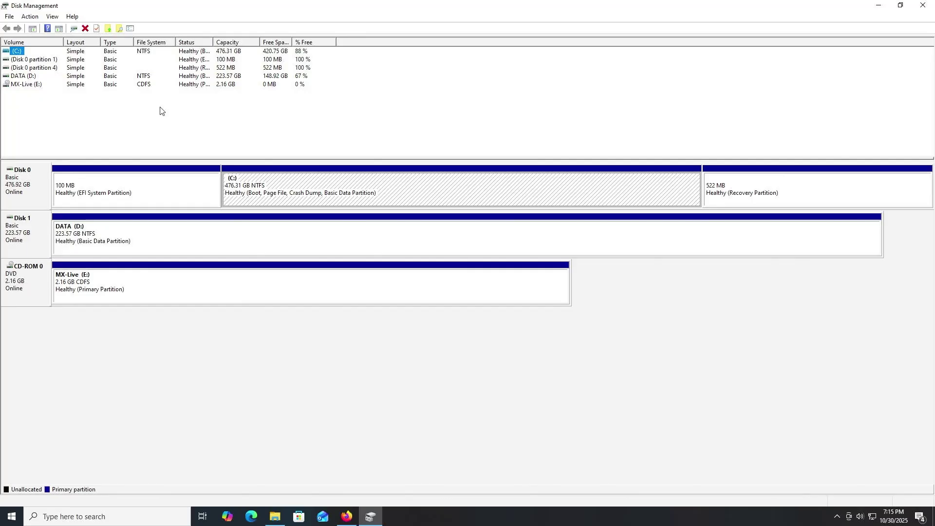
- Inspect Disk 0's C:, Disk 1's DATA (D:) and the MX-Live (E:) CD-ROM drive
left_click(25, 199)
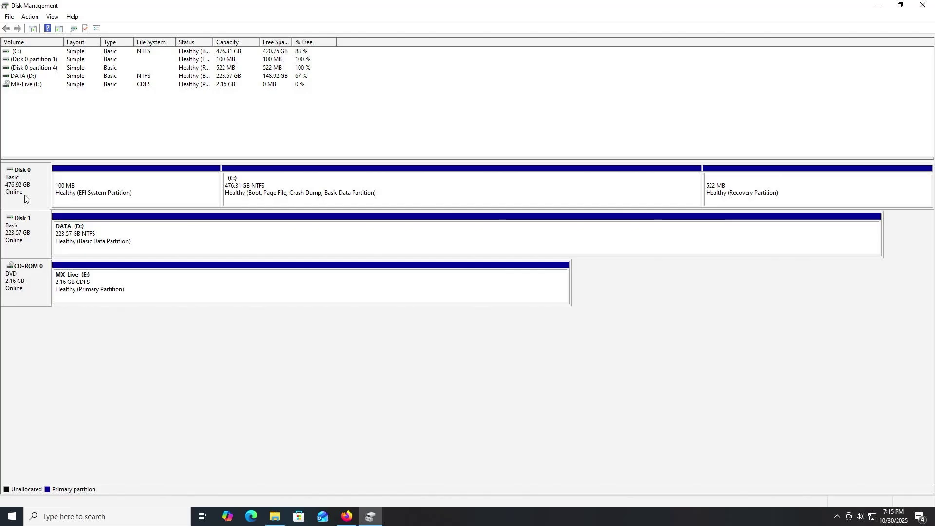
left_click(298, 206)
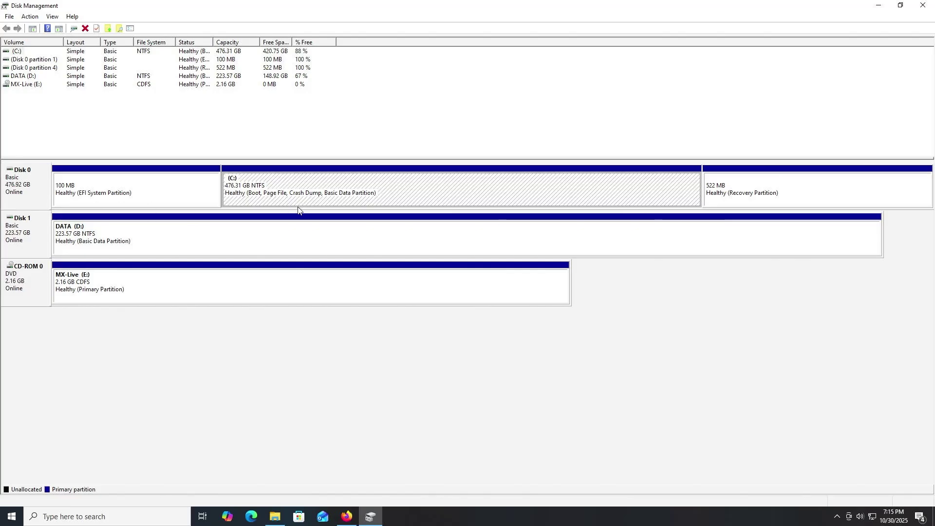
left_click(30, 229)
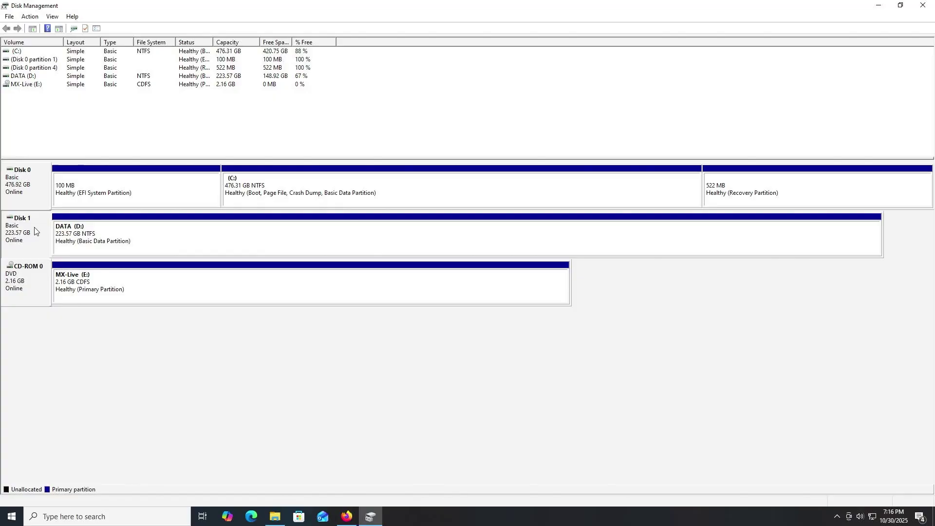
left_click(143, 250)
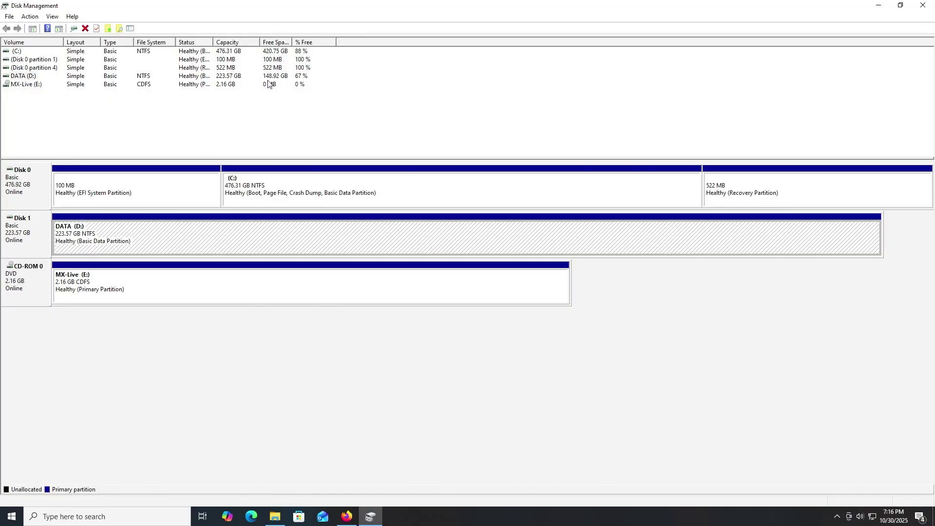
left_click(39, 296)
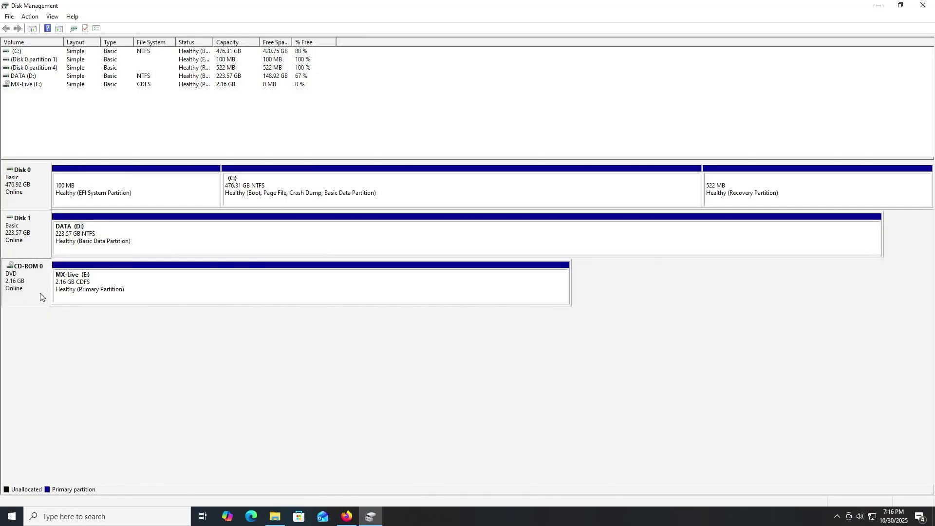
left_click(84, 296)
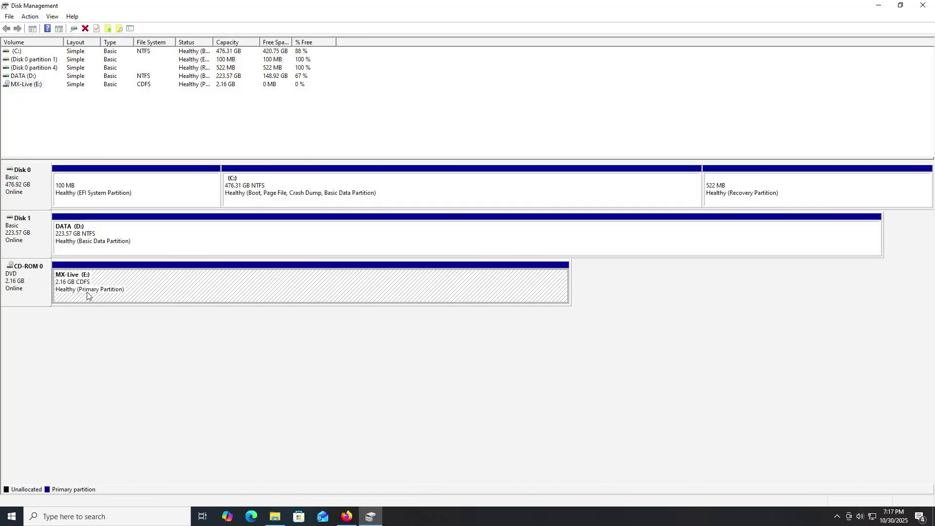
left_click(279, 188)
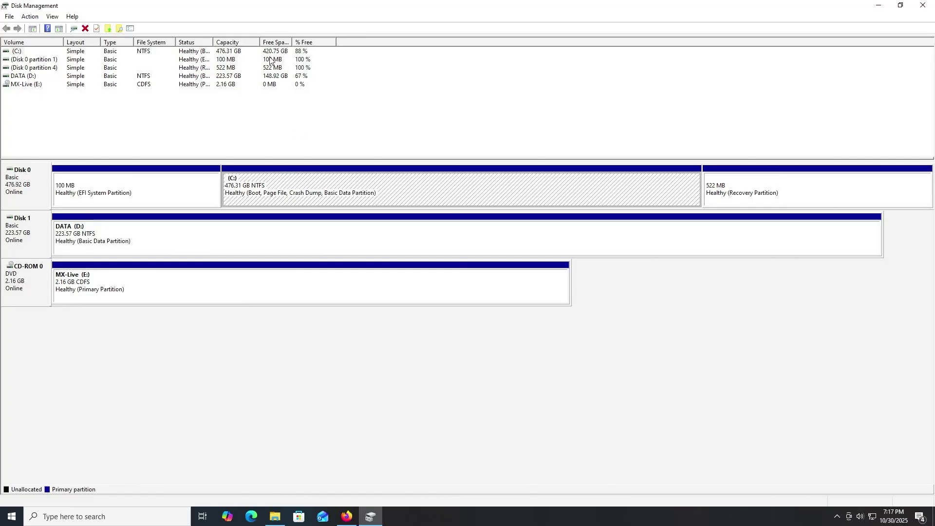
- Shrink the C: partition by 2300 MB
right_click(302, 179)
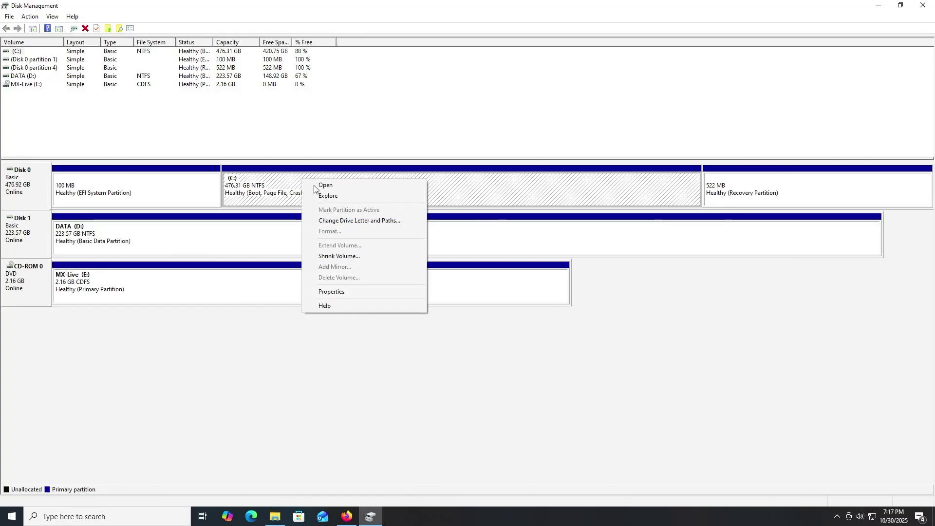
left_click(351, 256)
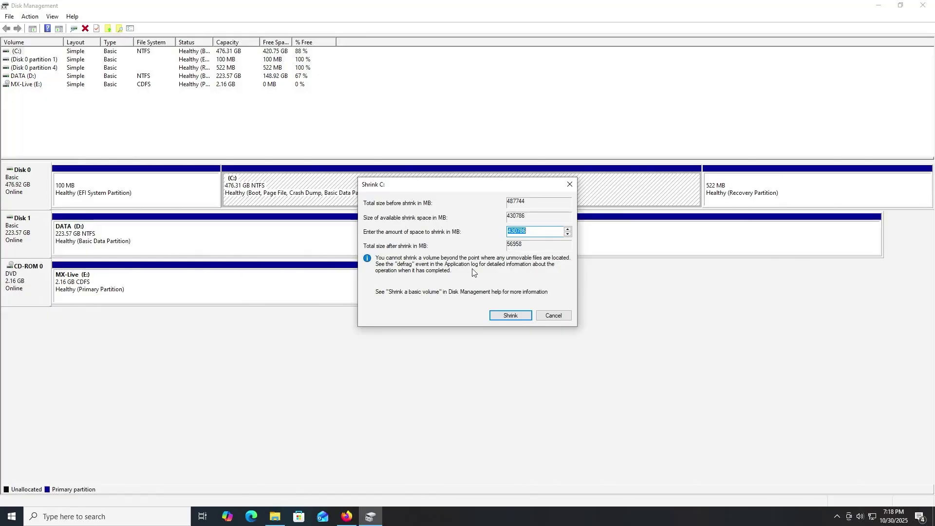
left_click(532, 230)
double_click(532, 230)
type("2300")
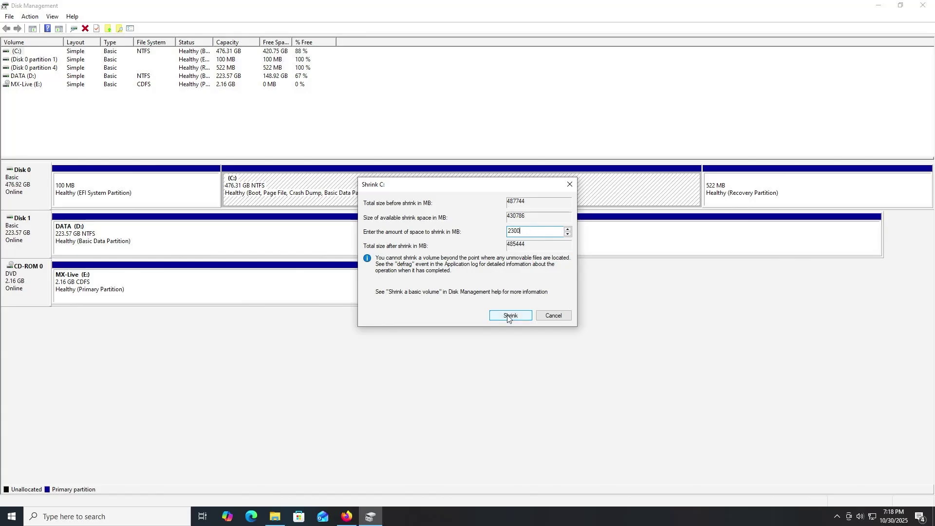
left_click(508, 317)
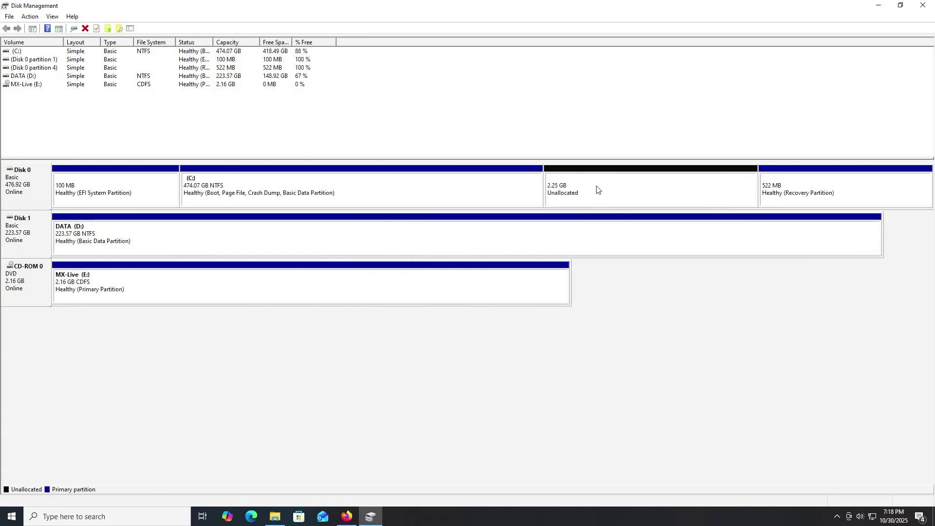
- Start a new simple volume in the 2.25 GB unallocated space, keeping 2300 MB and drive letter F
left_click(598, 190)
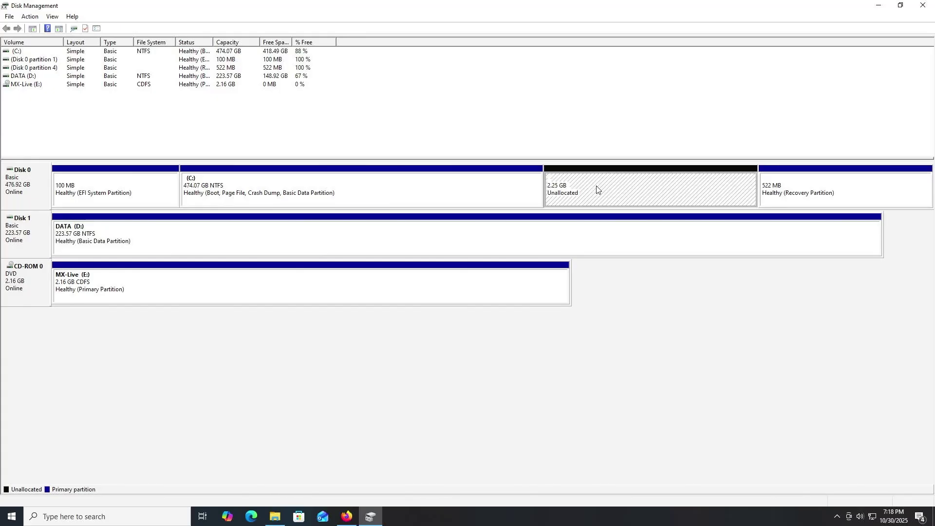
right_click(597, 189)
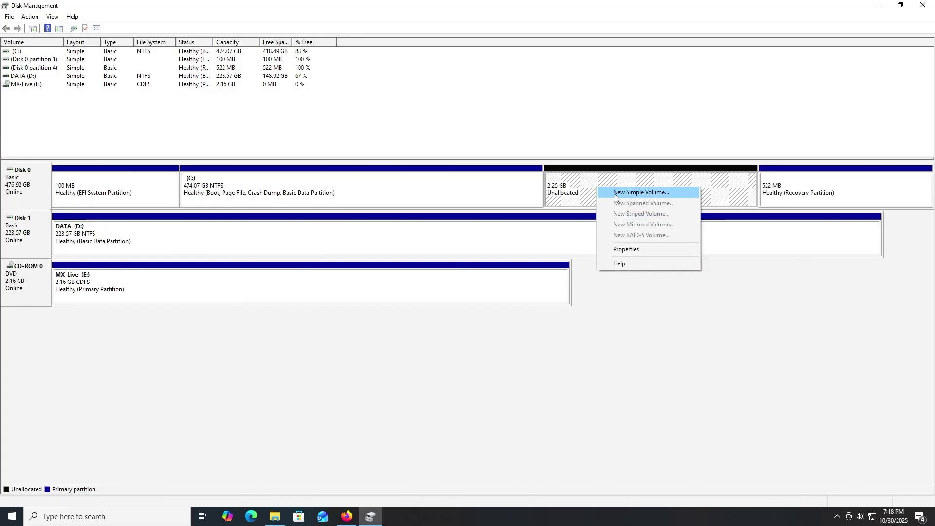
left_click(615, 194)
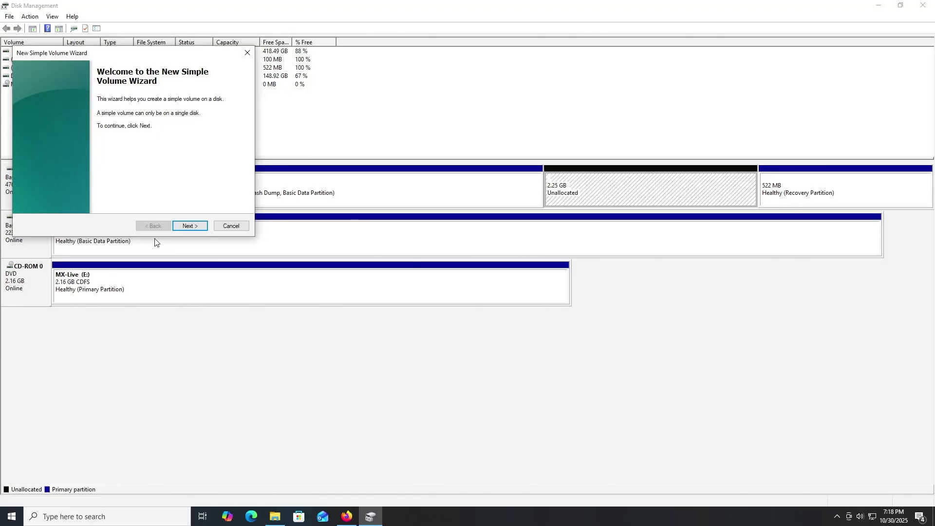
left_click(186, 227)
left_click(185, 227)
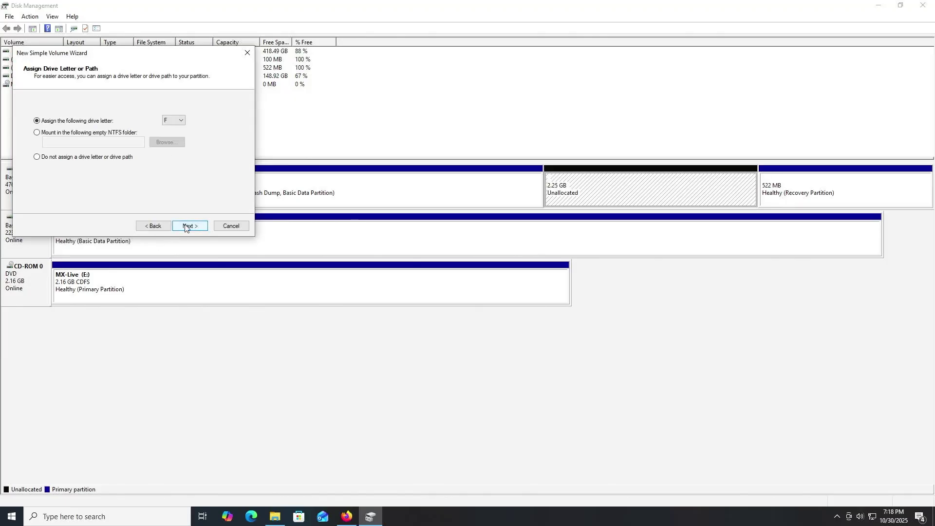
left_click(186, 227)
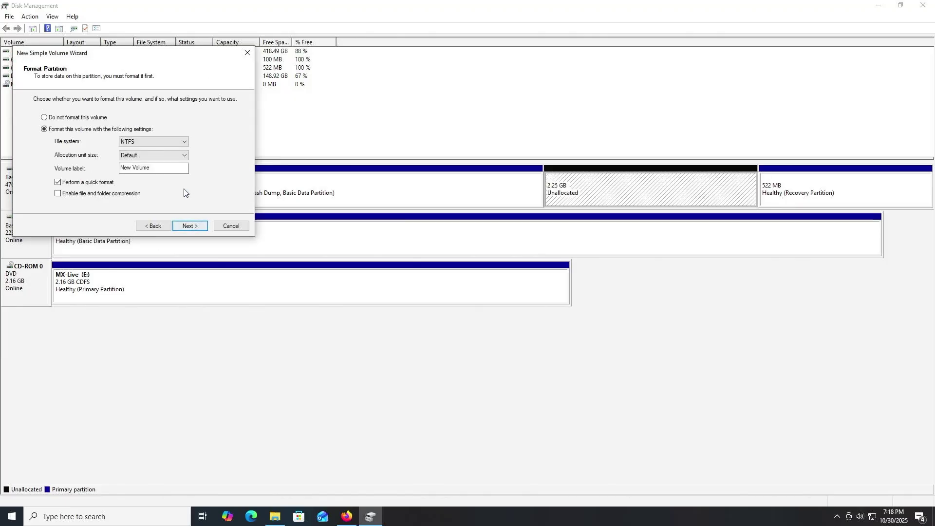
- Format the new volume as FAT32 with the label ISO and finish the wizard
left_click(167, 142)
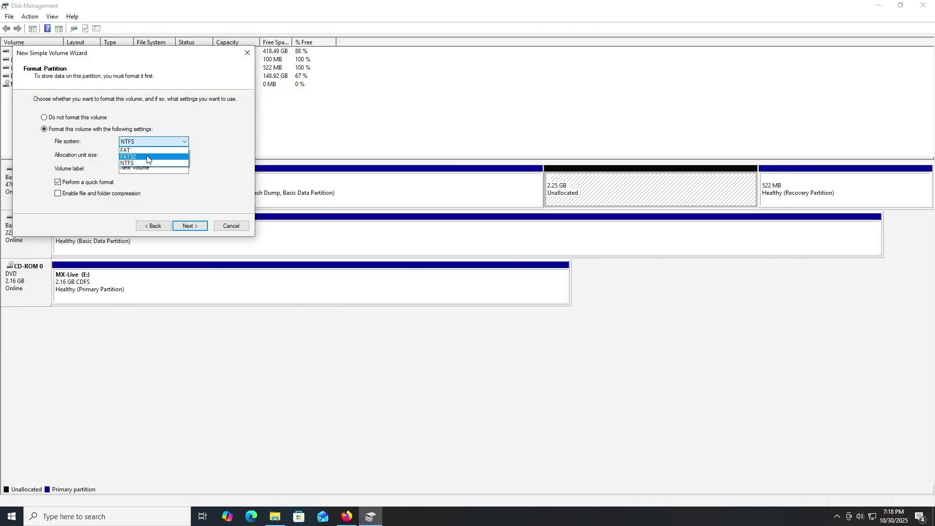
left_click(150, 155)
left_click(151, 168)
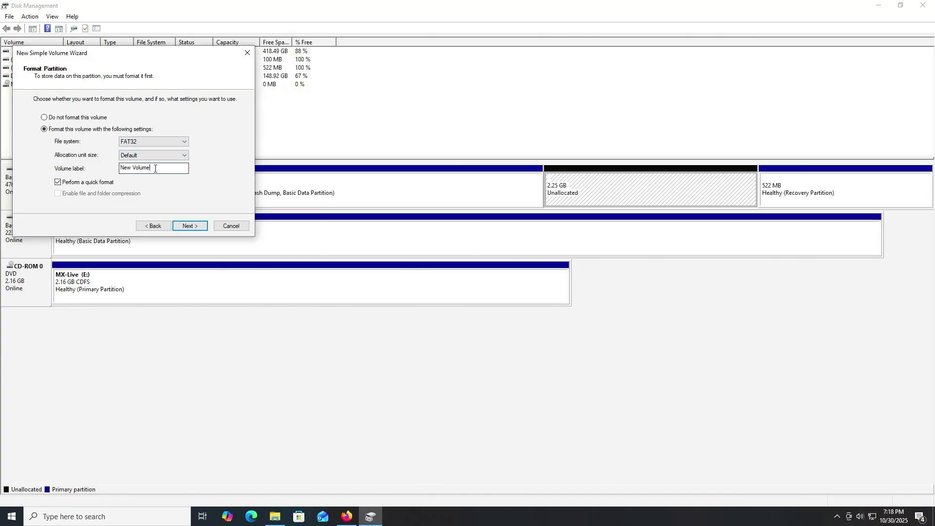
left_click_drag(150, 168, 88, 160)
type("ISO")
left_click(181, 227)
left_click(181, 227)
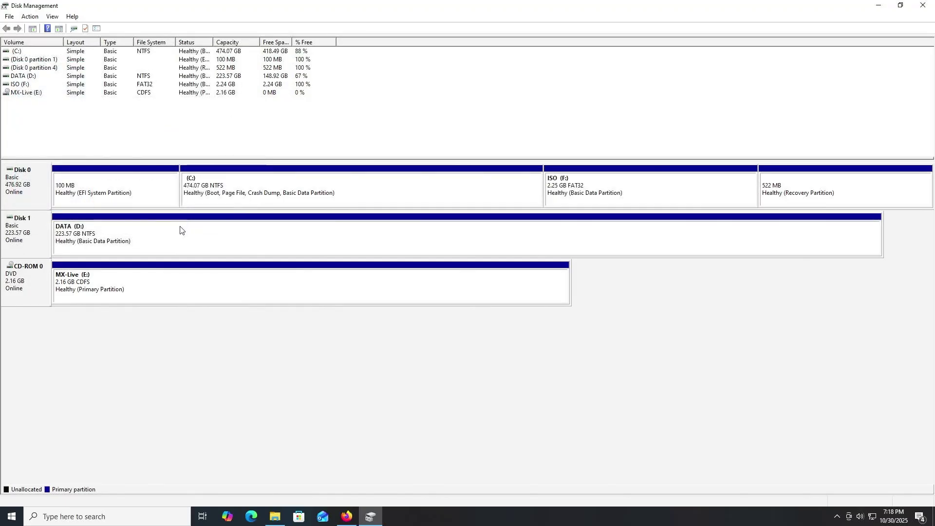
- Copy all MX-Live DVD (E:) files and folders into the empty ISO (F:) drive
left_click(560, 199)
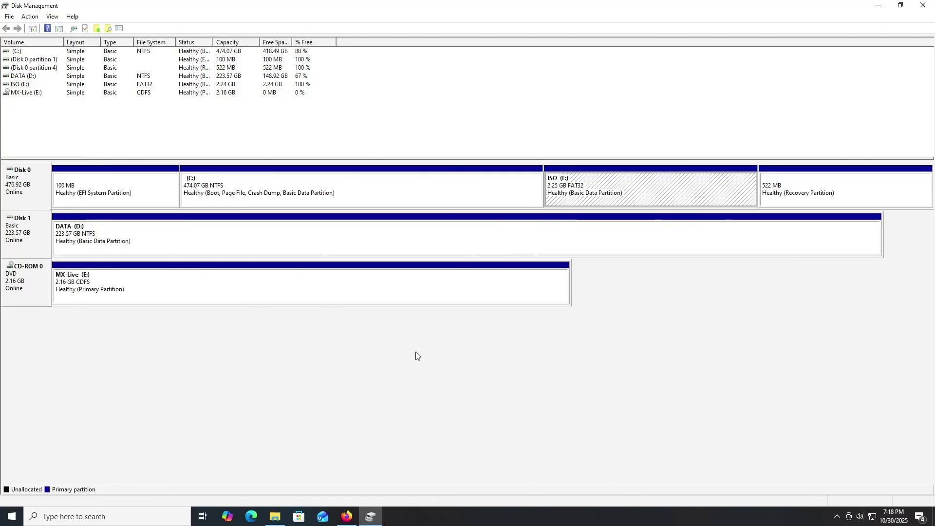
left_click(278, 518)
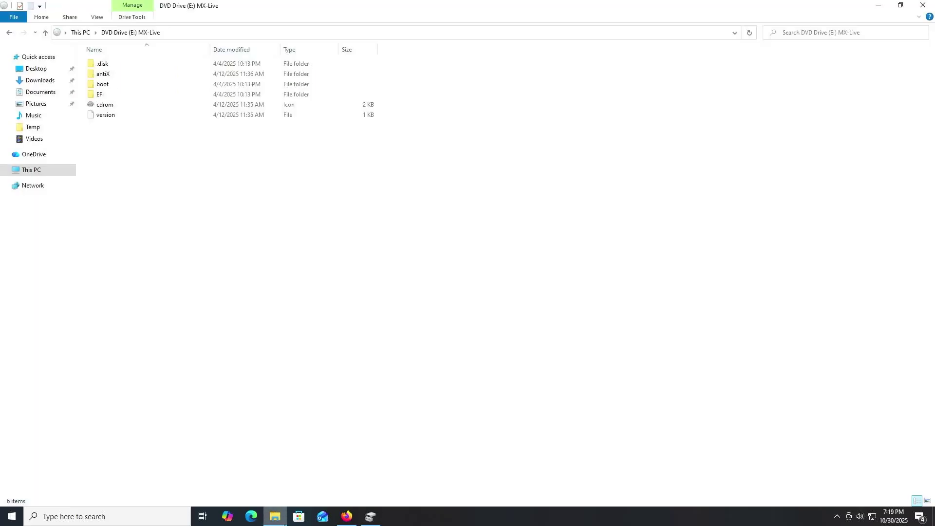
key("ctrl+a")
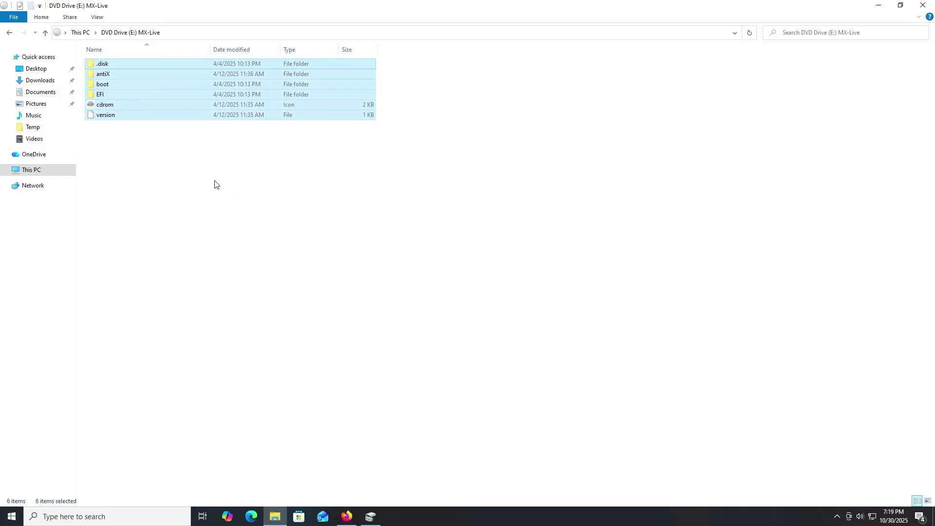
left_click(51, 173)
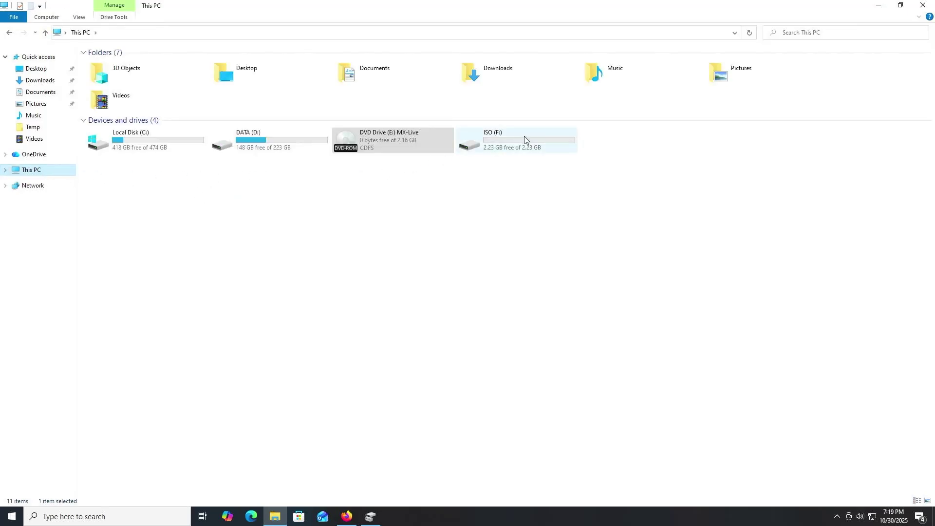
double_click(524, 136)
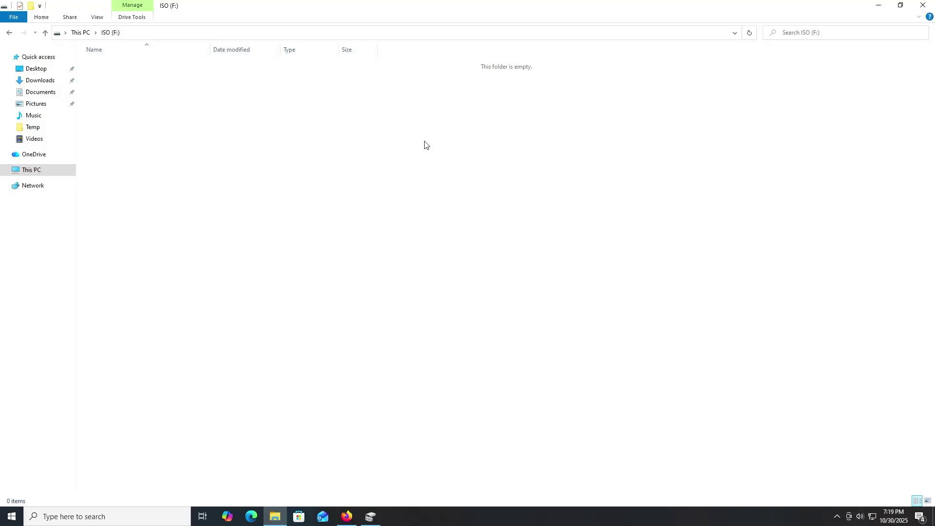
key("ctrl+v")
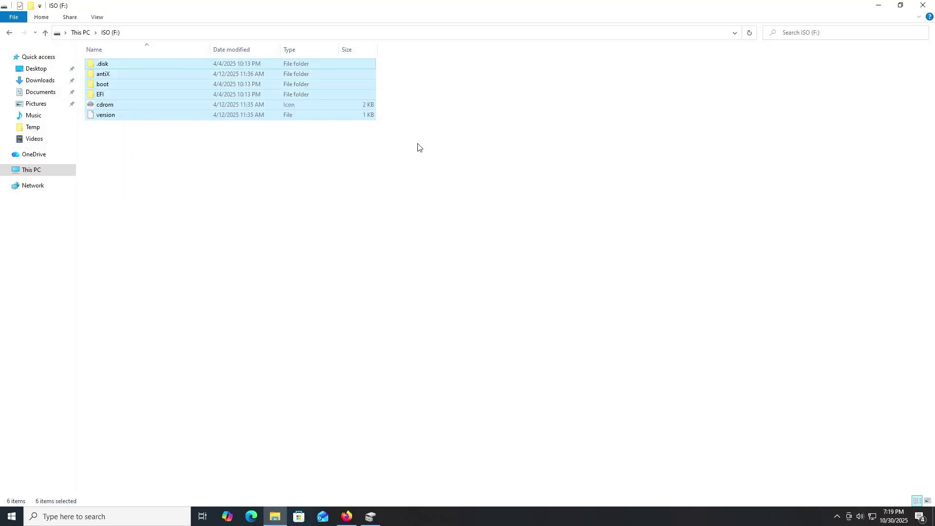
- Return to Disk Management and select Disk 0's 2.25 GB ISO (F:) partition
left_click(370, 517)
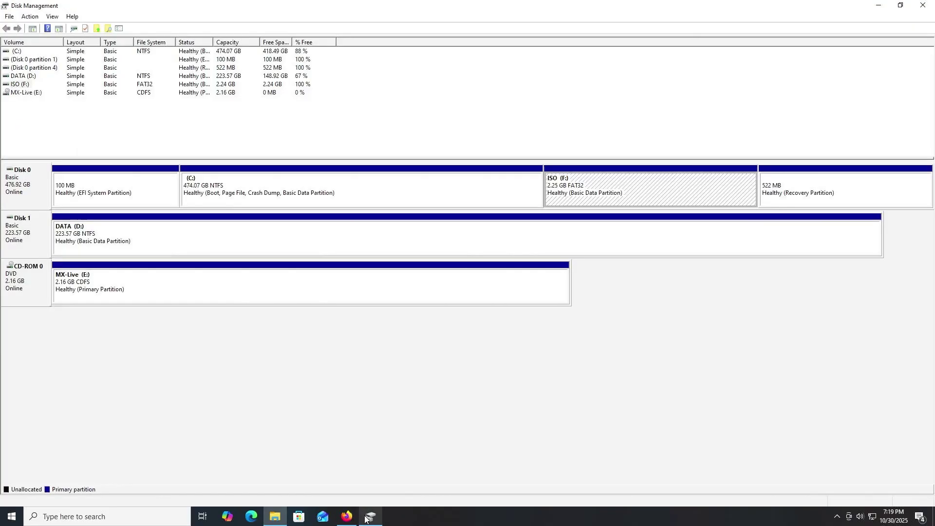
left_click(597, 203)
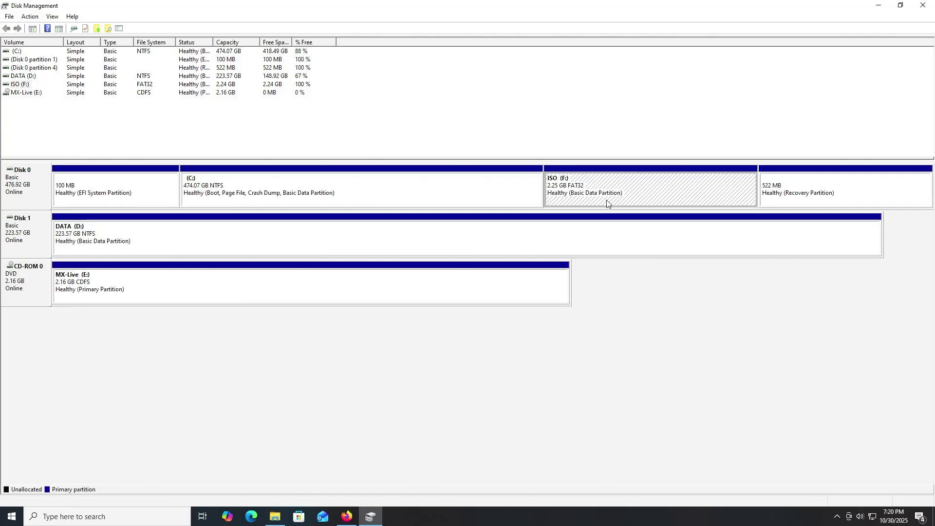
- Launch diskpart as administrator, approving the UAC prompt
key("super")
type("di")
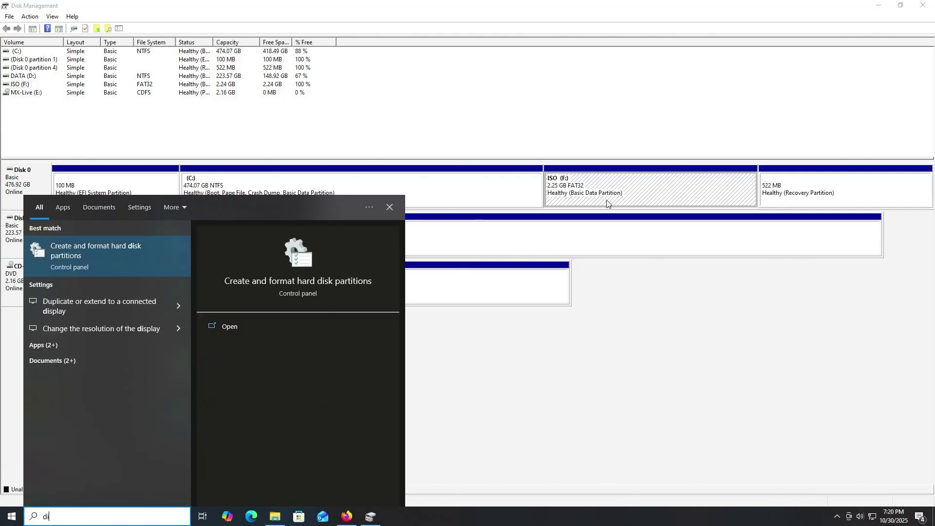
type("skpart")
key("Down")
key("Down")
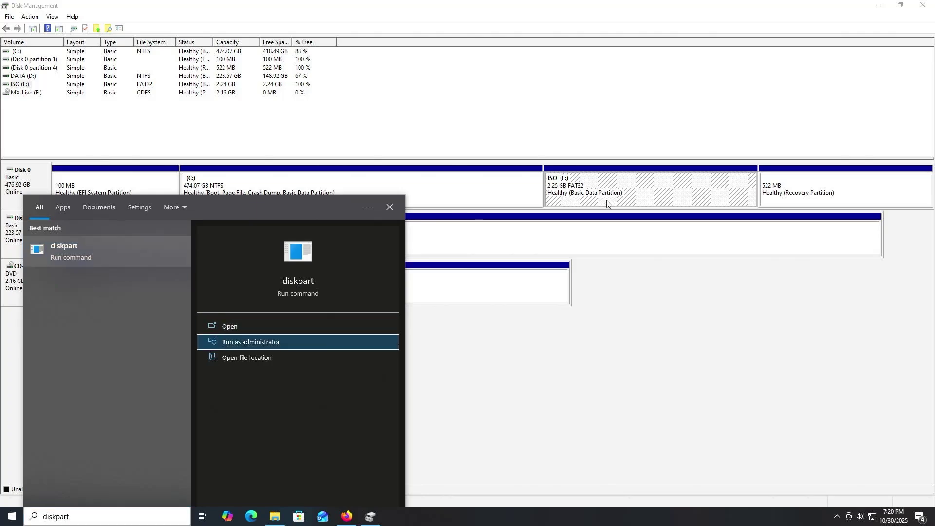
key("Return")
key("Left")
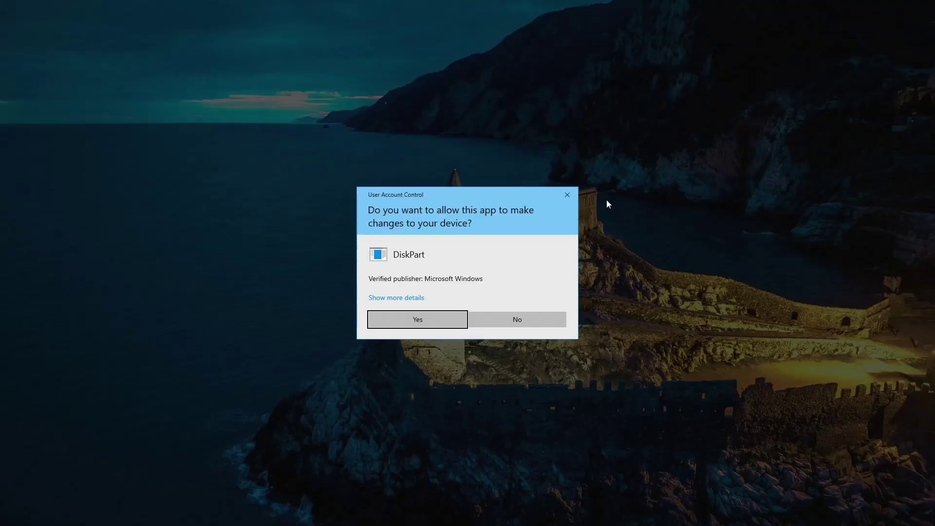
key("Return")
- List disks, select disk 0, list its partitions and select partition 5 (2300 MB)
type("list disk")
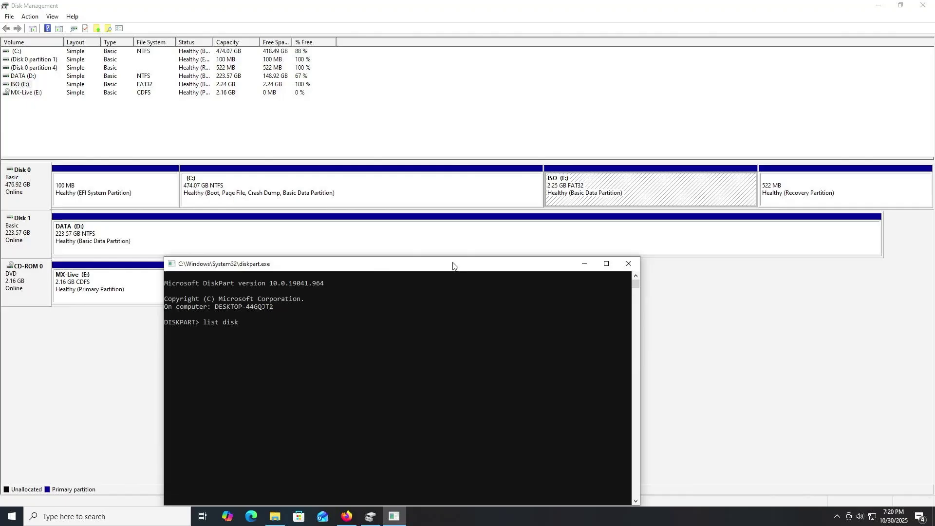
key("Return")
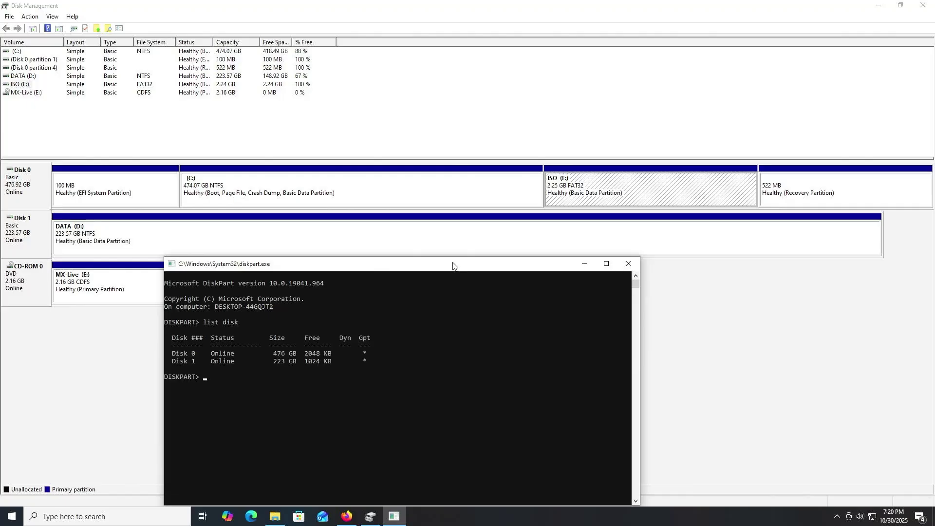
type("sel disk 0")
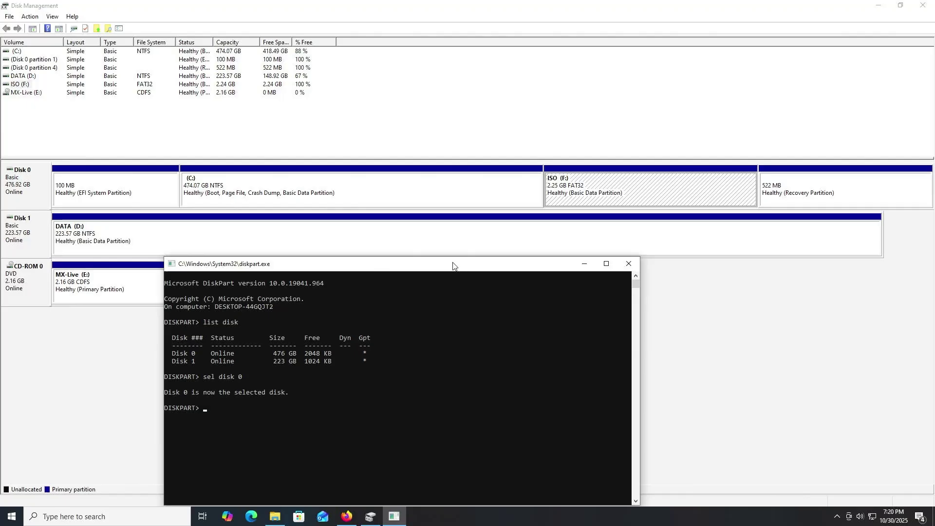
type("list part")
key("Return")
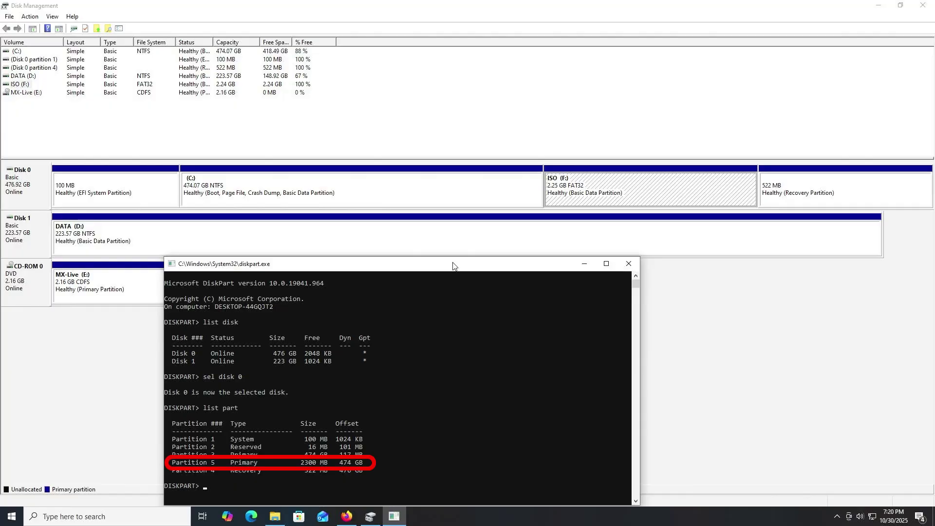
type("sel part 5")
key("Return")
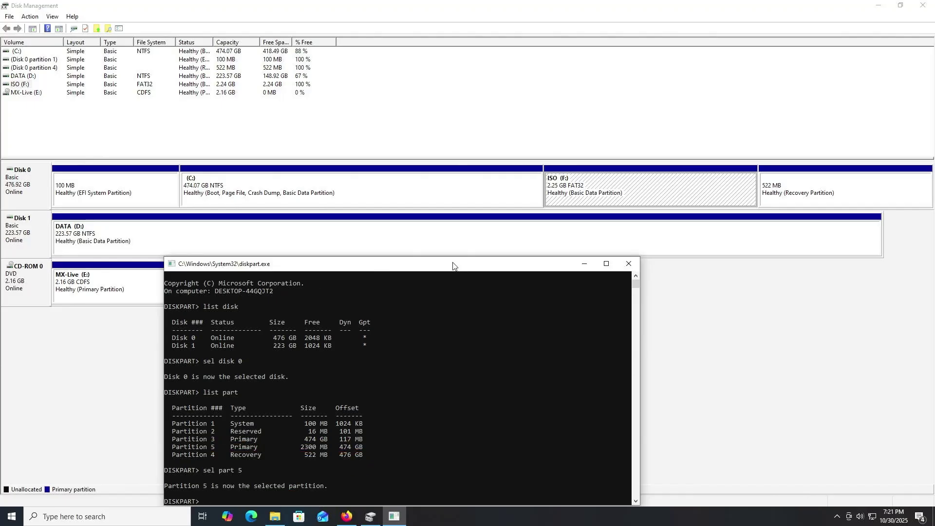
- Show 'help set id' and copy the EFI System partition GUID
type("help set id")
key("Return")
scroll(444, 335, "up", 10)
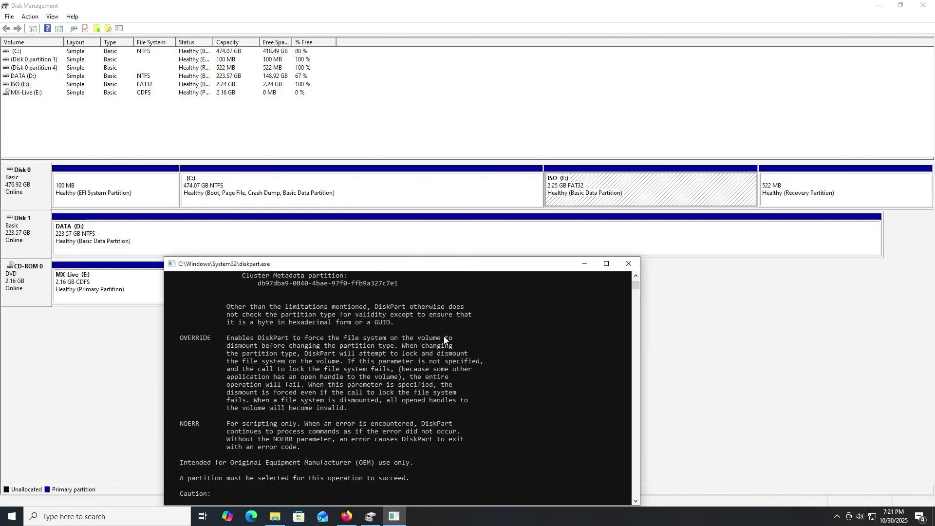
scroll(443, 335, "up", 2)
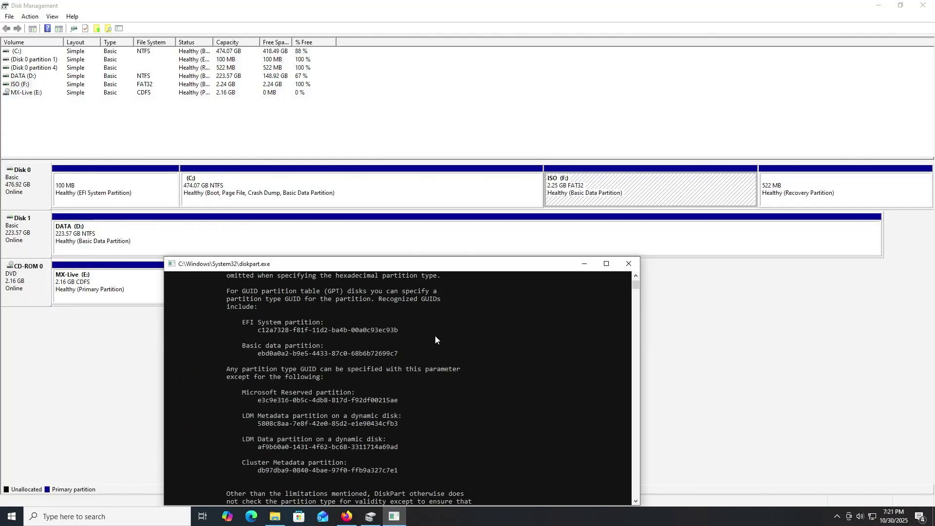
left_click_drag(398, 330, 258, 331)
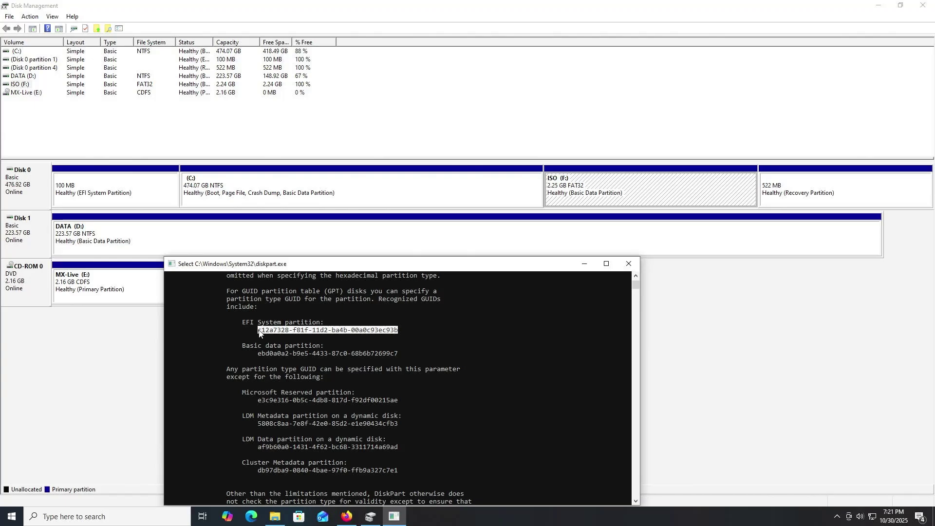
key("ctrl+c")
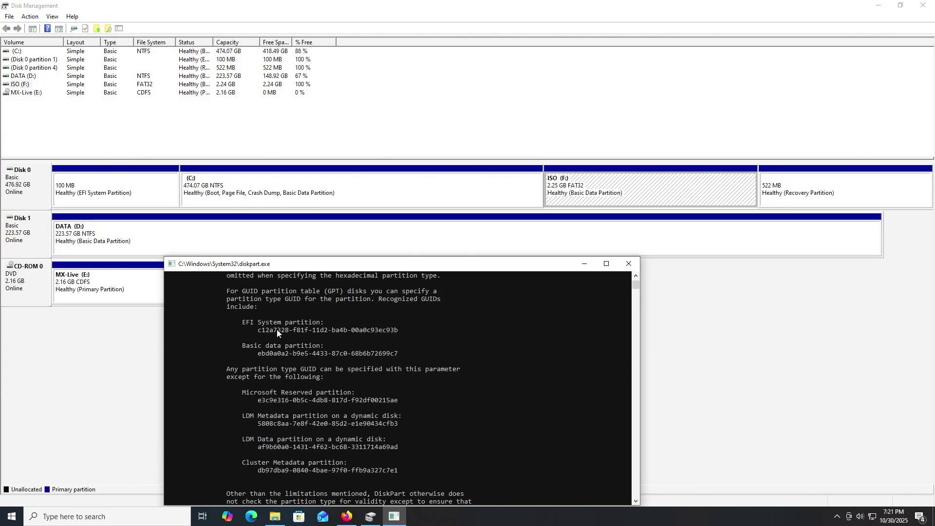
- Set partition 5's ID to c12a7328-f81f-11d2-ba4b-00a0c93ec93b and exit DiskPart
key("Up")
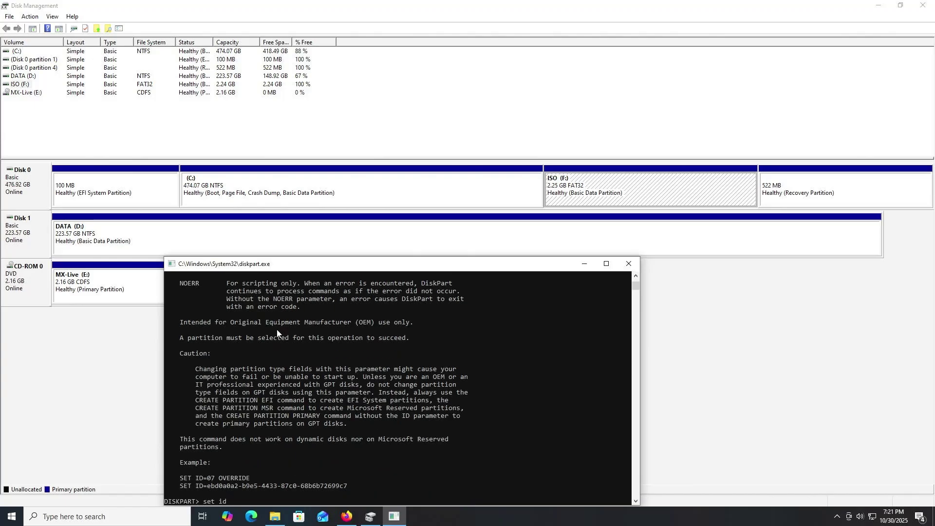
key("ctrl+v")
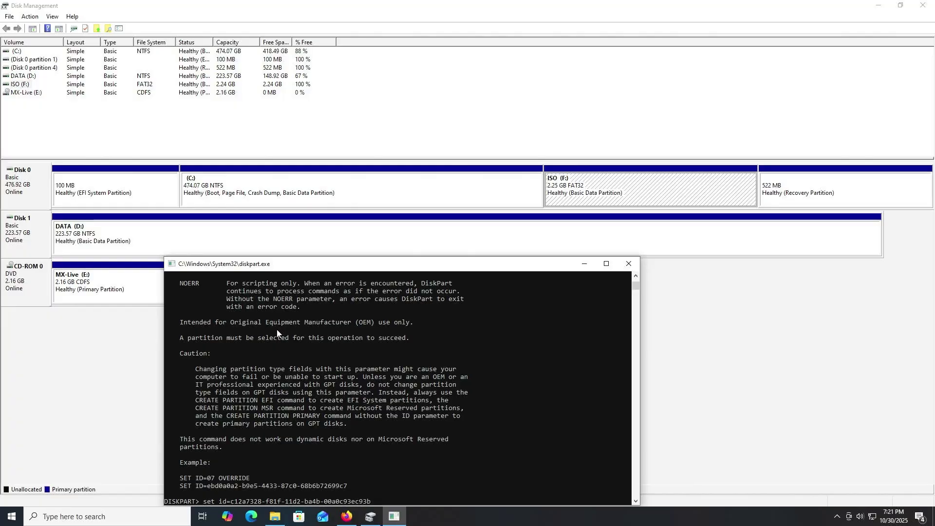
key("Return")
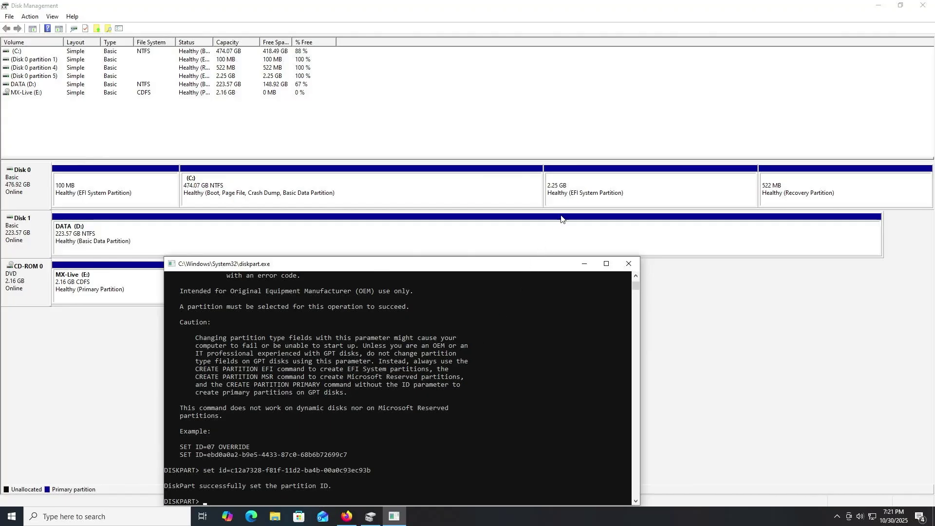
type("exit")
key("Return")
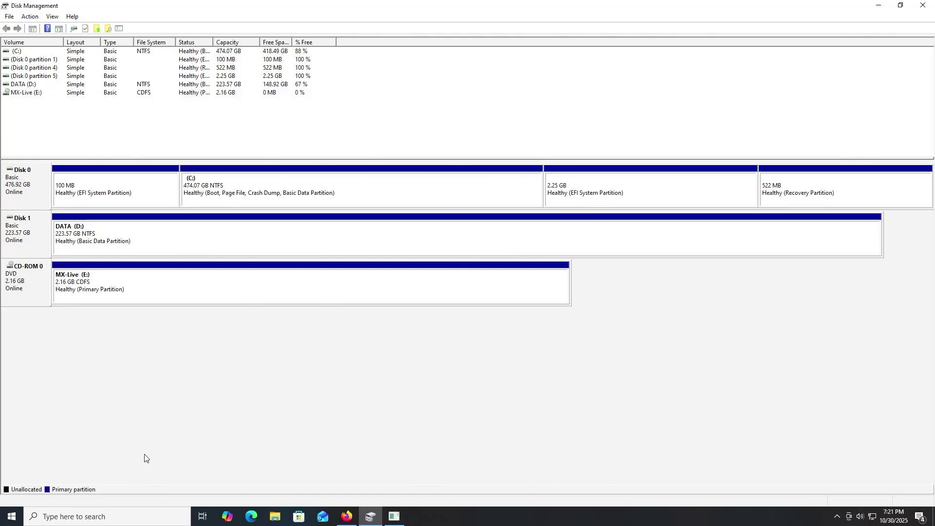
- Restart into BIOS and pick UEFI OS on the Patriot P210 512GB under Boot Override
right_click(12, 516)
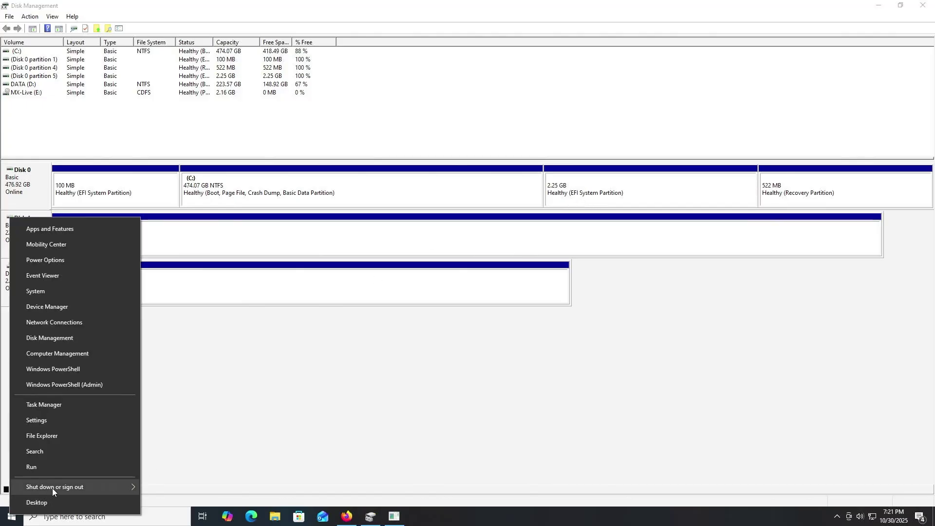
mouse_move(51, 488)
left_click(169, 484)
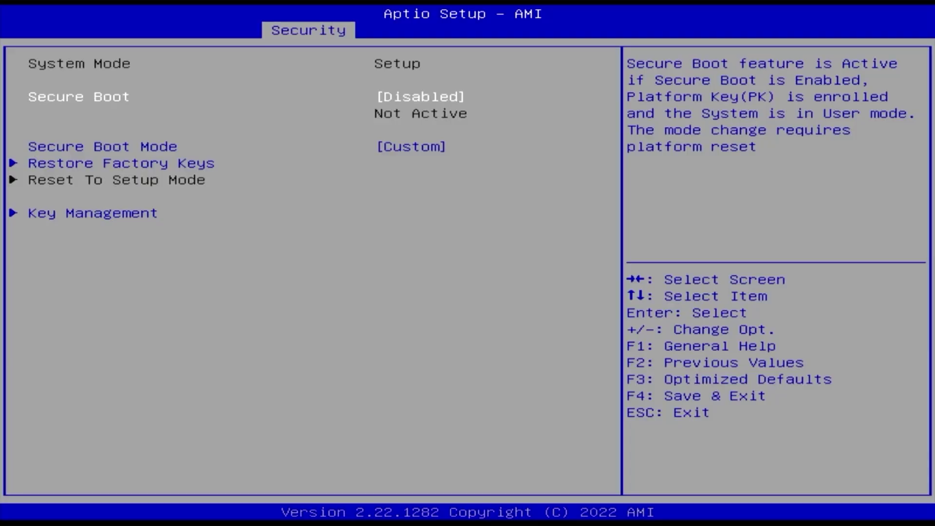
key("Right")
key("Right")
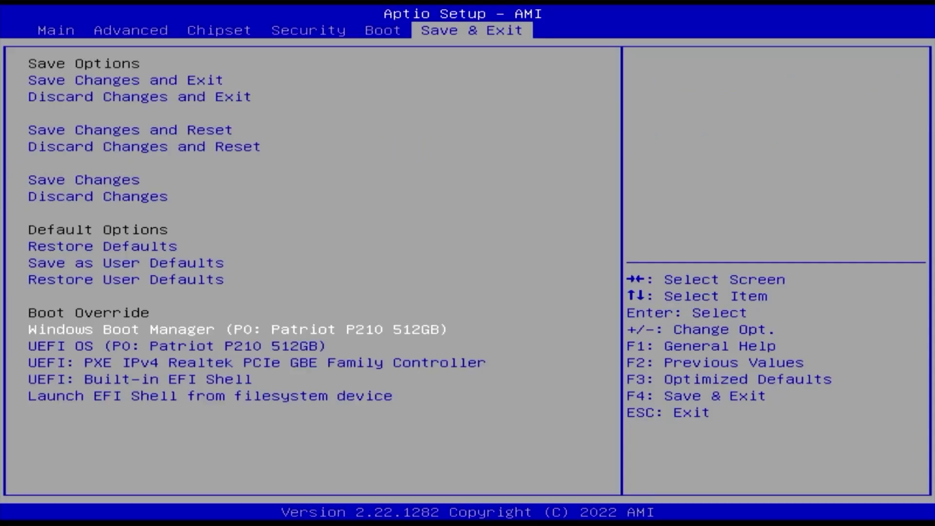
key("Down")
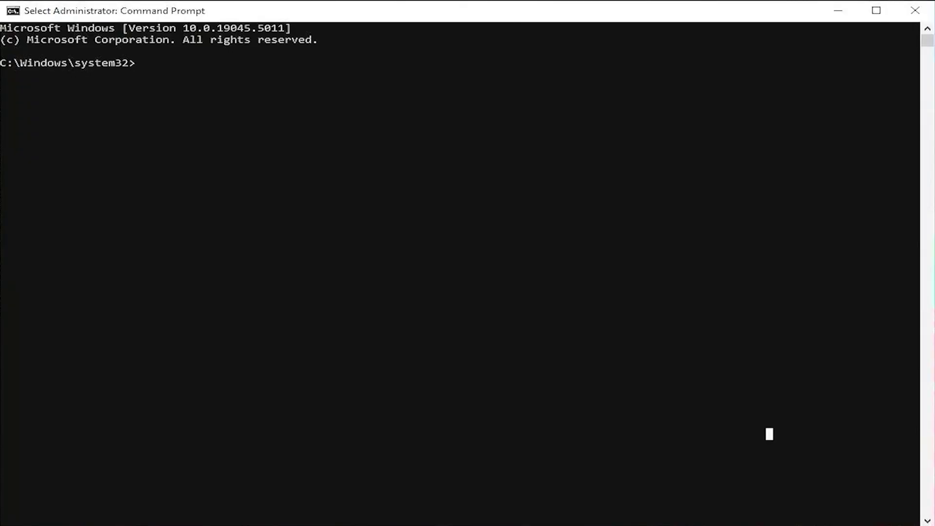
- Run bcdedit /enum firmware to list the UEFI firmware boot entries
type("b")
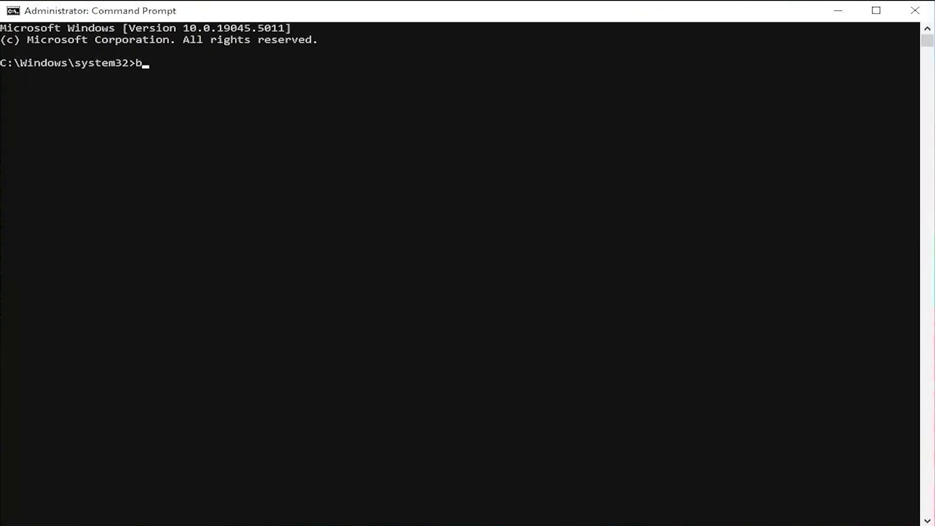
type("cdedit /enum firmware")
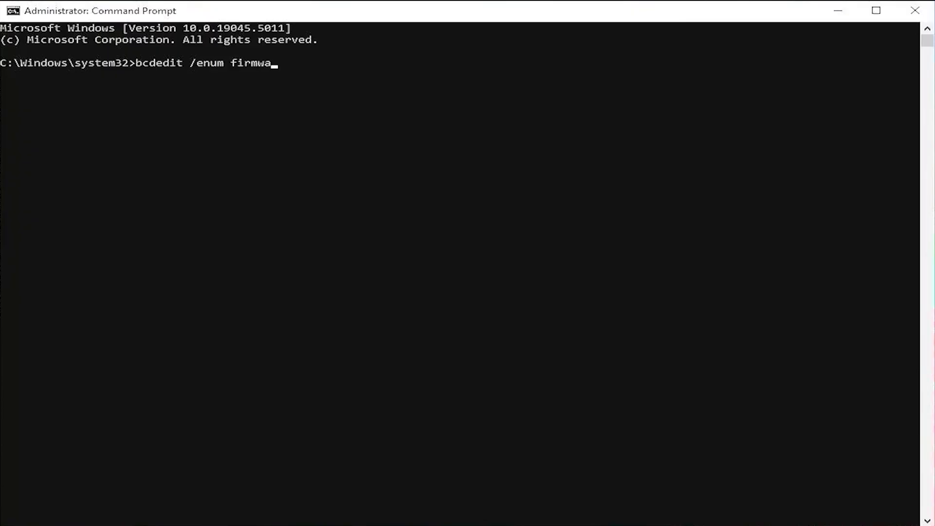
key("Return")
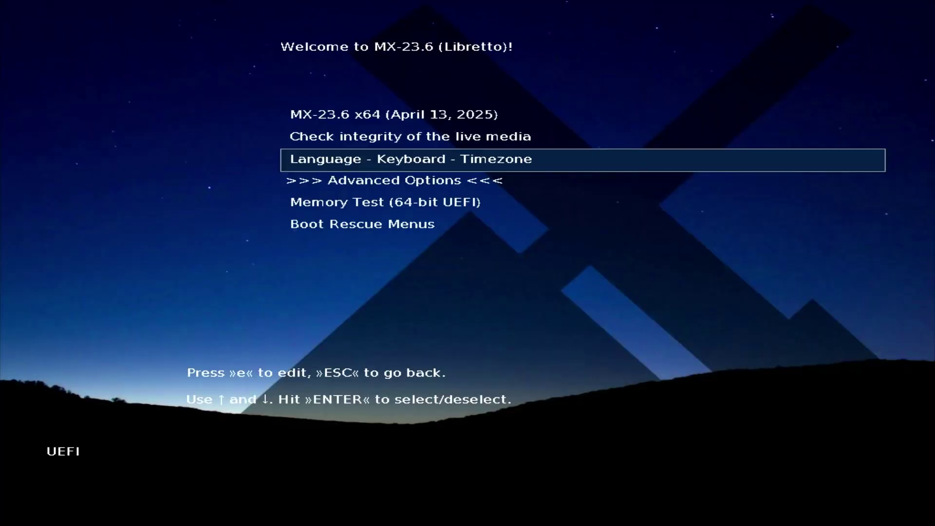
- Boot the MX-23.6 x64 (April 13, 2025) entry, which fails with no usb,cd devices found
key("Up")
key("Up")
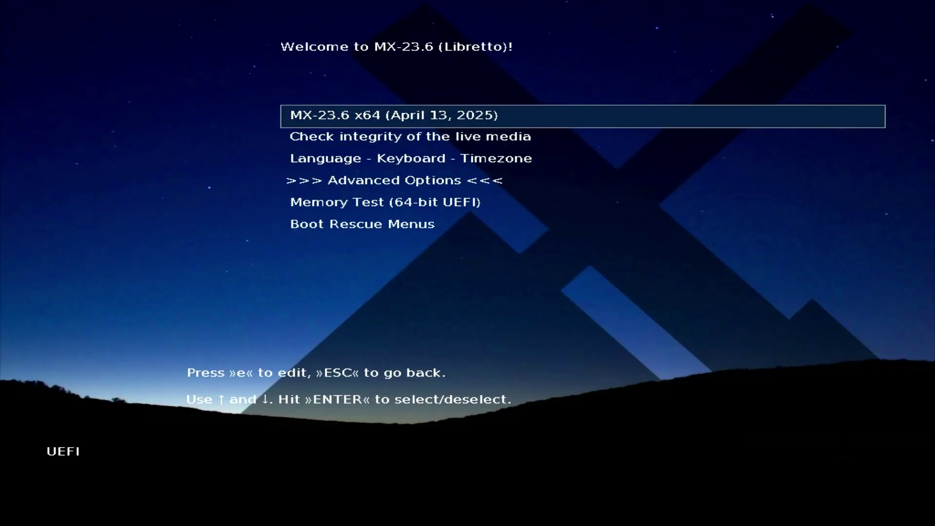
key("Return")
- Select the from=hd option under Advanced Options > Boot options and head back to the main menu
key("Down")
key("Down")
key("Down")
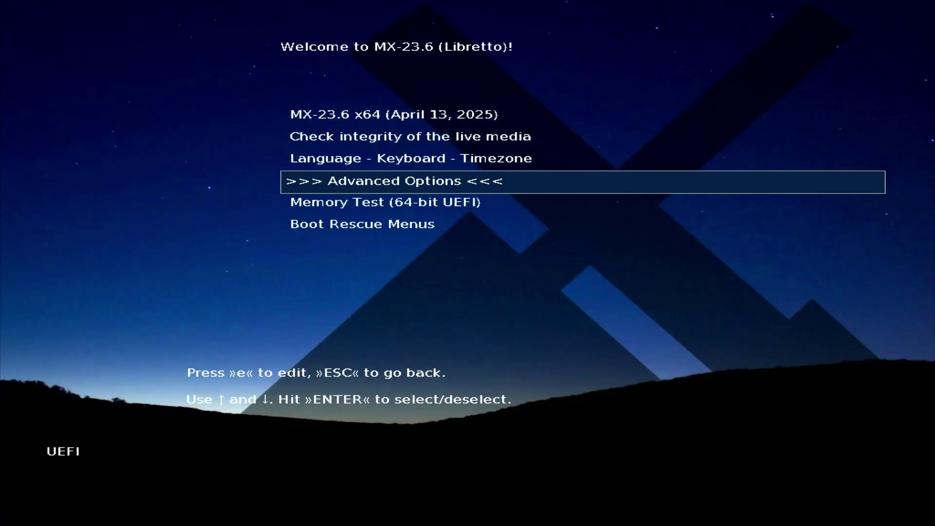
key("Return")
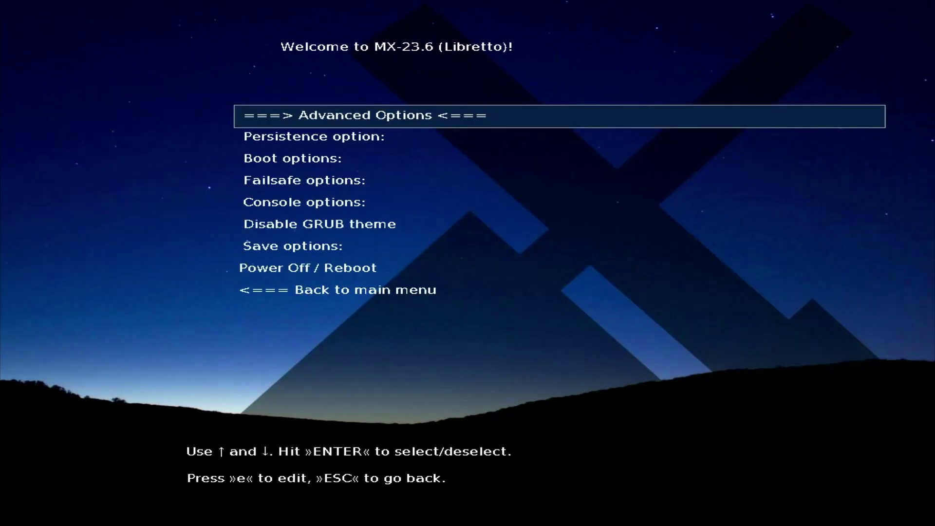
key("Down")
key("Down")
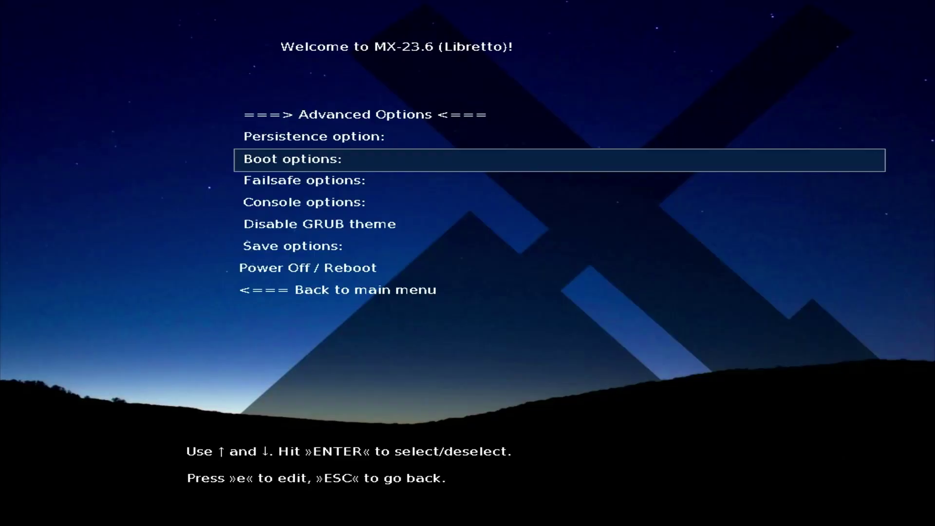
key("Return")
key("Down")
key("Down")
key("Down")
key("Down")
key("Down")
key("Down")
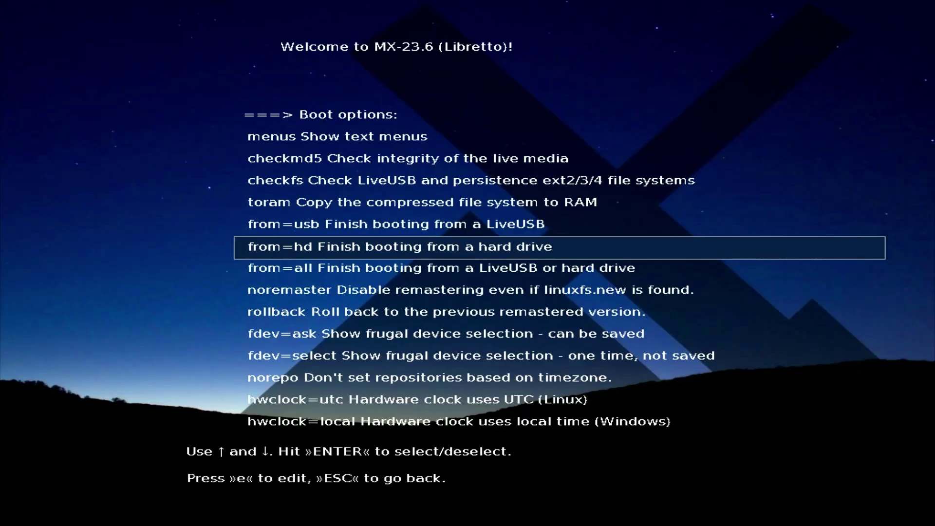
key("Return")
key("Down")
key("Down")
key("Down")
key("Down")
key("Down")
key("Down")
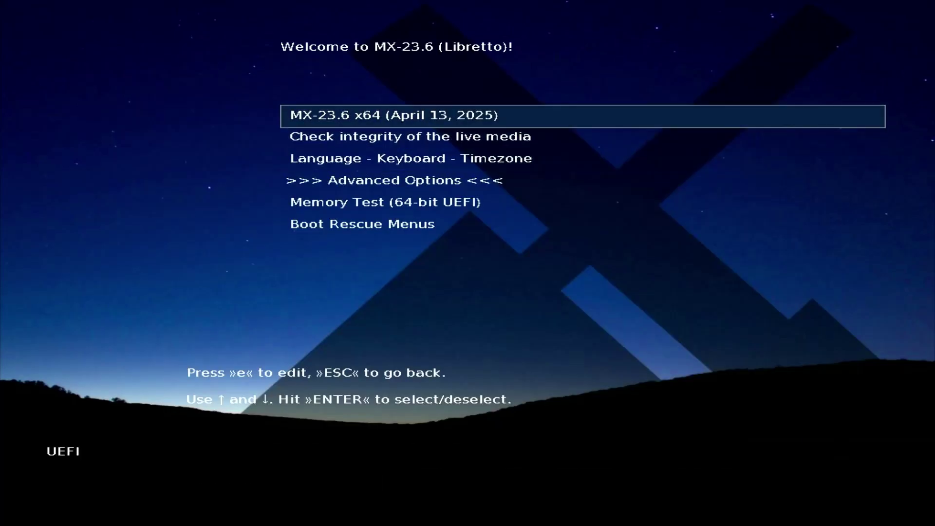
- Edit the MX-23.6 x64 entry and boot it through to the live desktop
key("e")
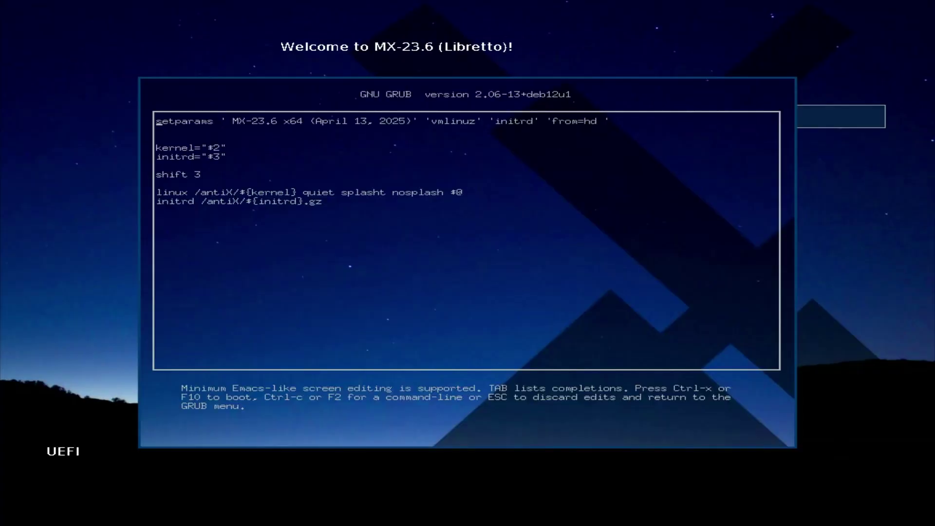
key("Right")
key("Right")
key("Right")
key("Right")
key("Right")
key("Right")
key("Right")
key("Right")
key("ctrl+x")
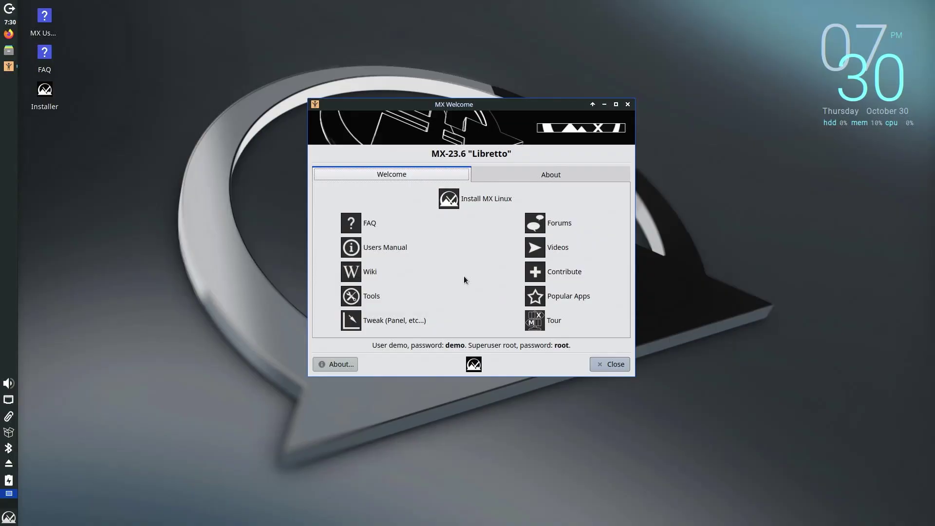
- Start Install MX Linux from MX Welcome and accept the Terms of Use
left_click(487, 200)
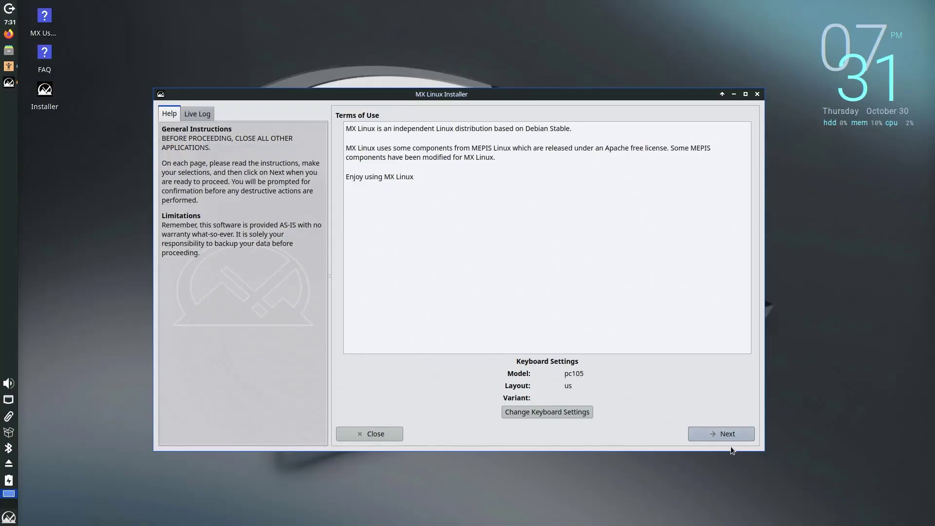
left_click(721, 434)
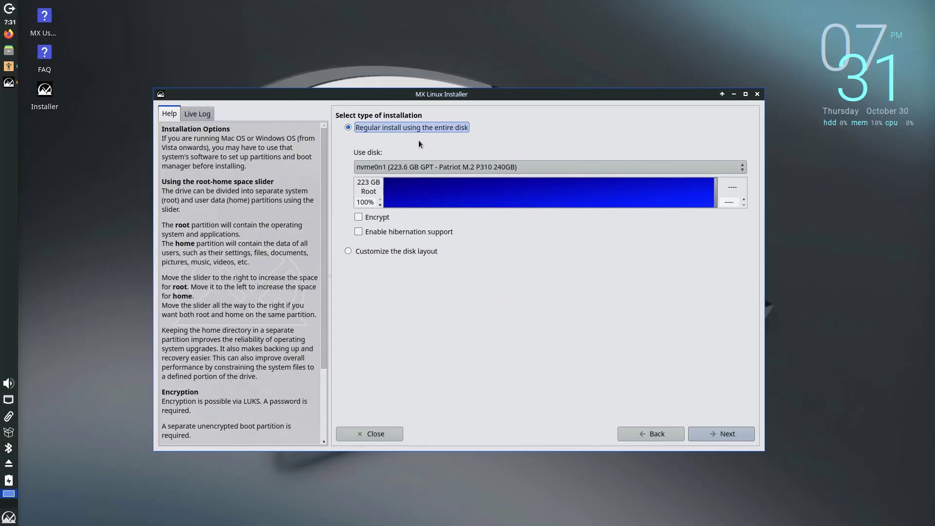
- Choose Customize the disk layout, select nvme0n1p1, and launch GParted as the partition manager
left_click(382, 252)
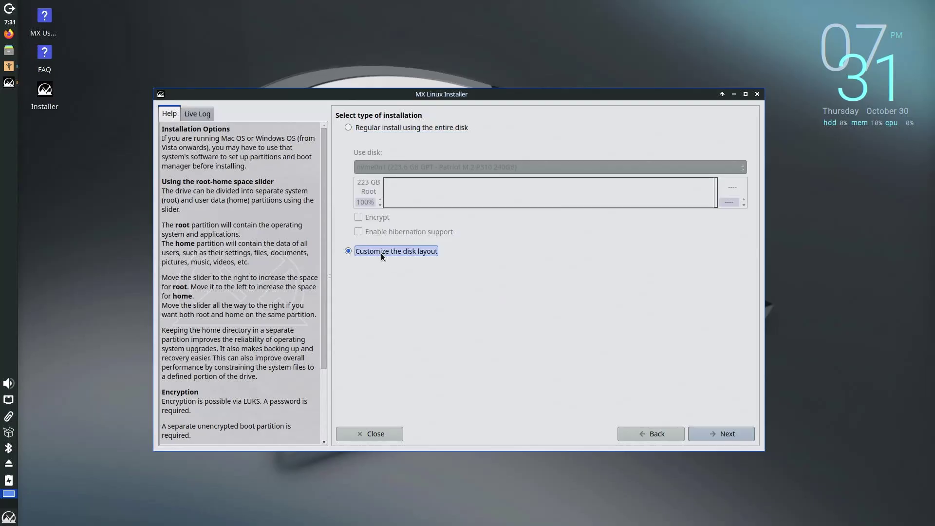
left_click(724, 437)
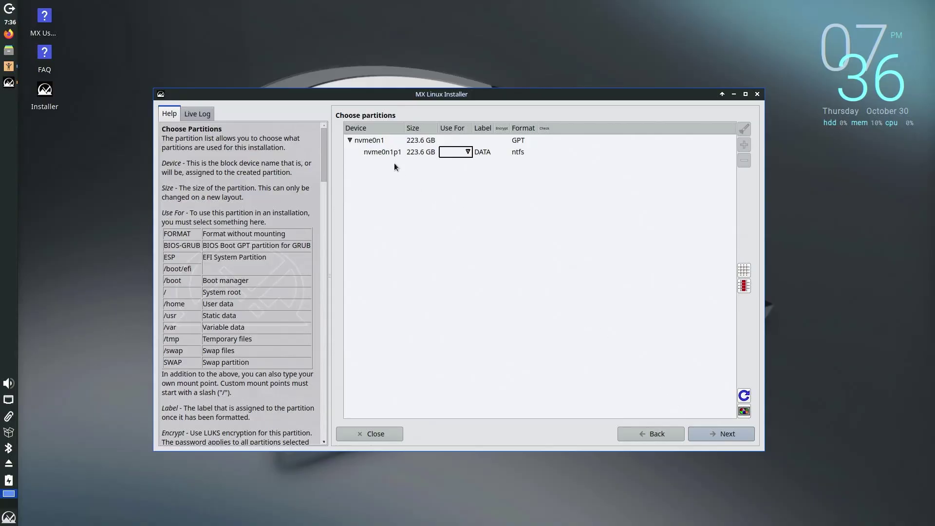
left_click(377, 141)
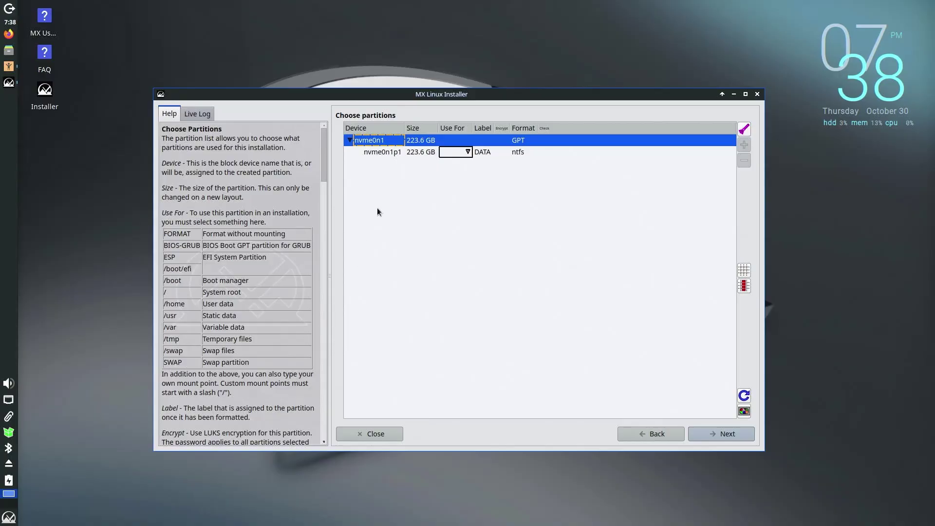
left_click(385, 154)
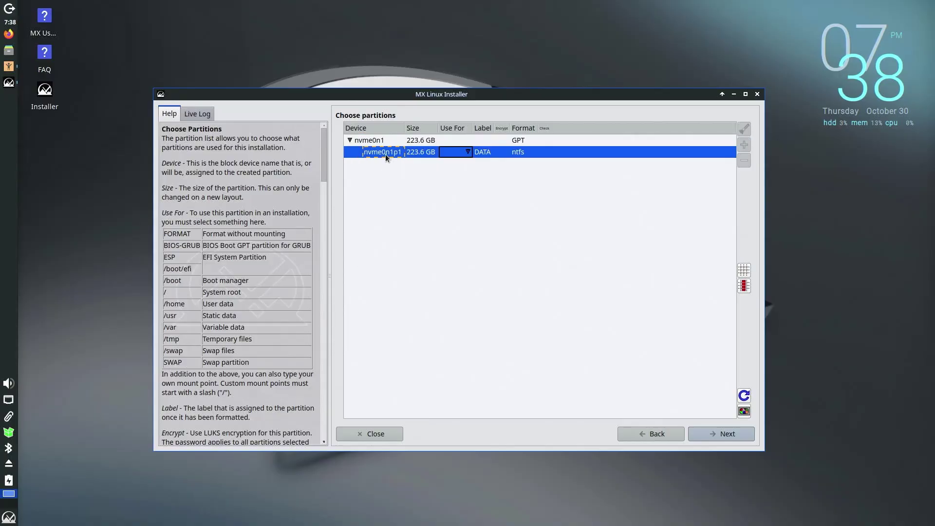
left_click(744, 411)
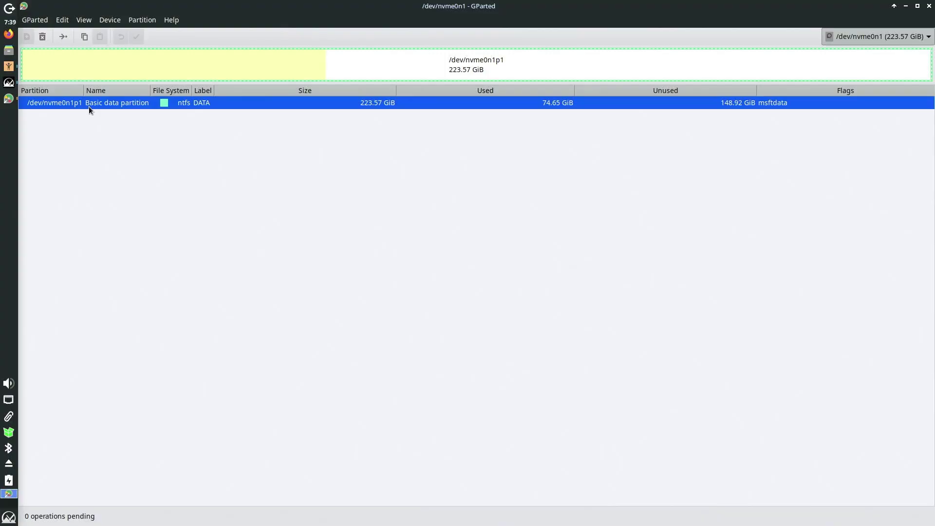
- Queue a resize of nvme0n1p1 leaving 50000 MiB of free space following it
right_click(89, 106)
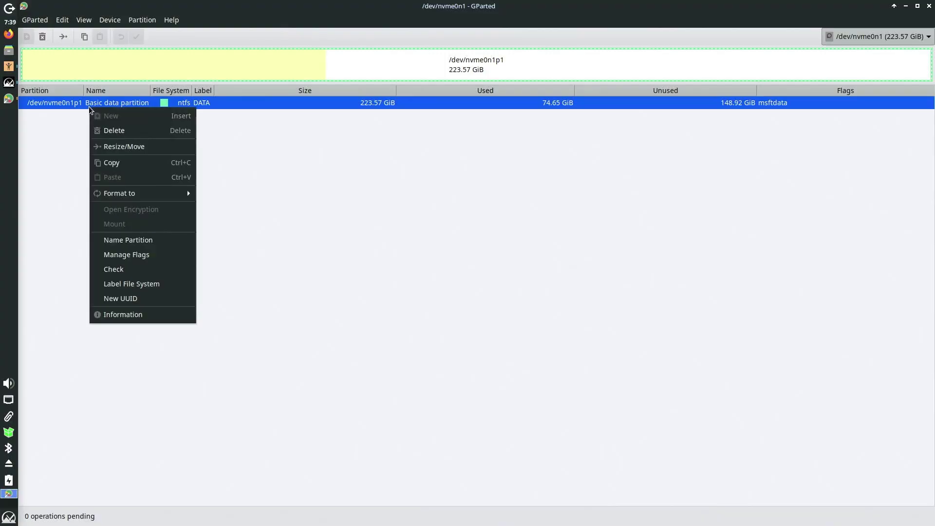
left_click(135, 152)
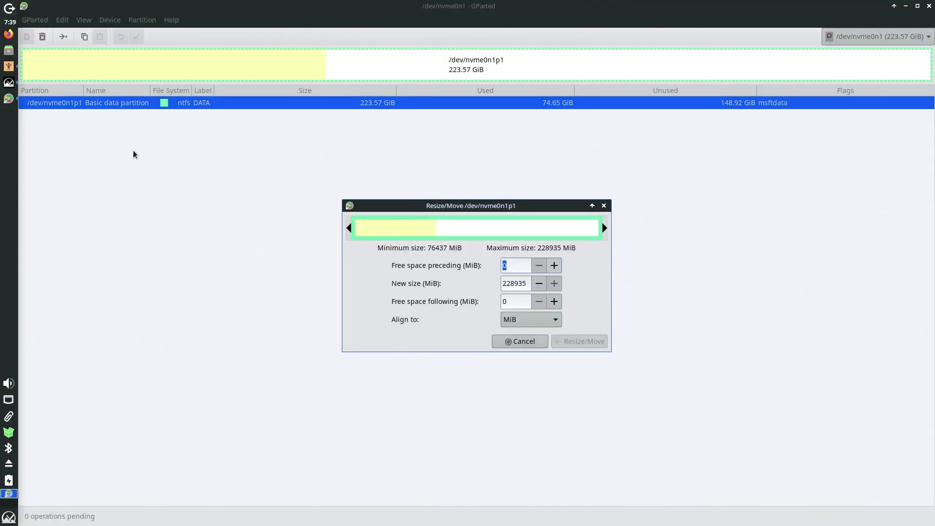
double_click(509, 301)
type("50000")
key("Tab")
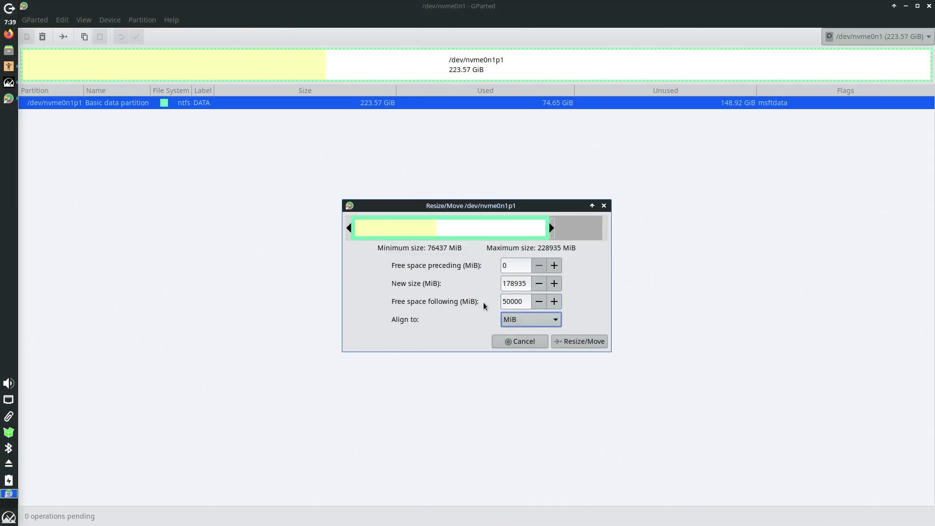
left_click(580, 342)
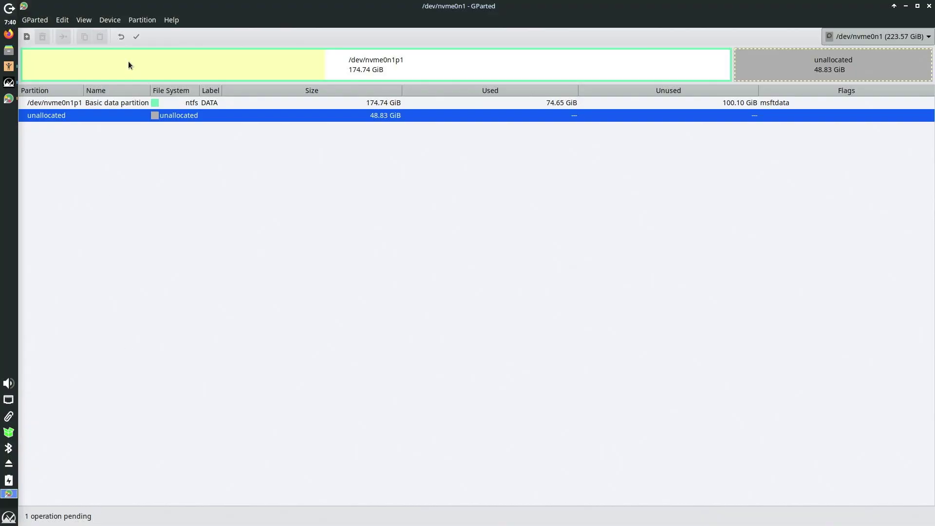
- Apply the shrink to disk, review the operation details, and close the summary
left_click(137, 37)
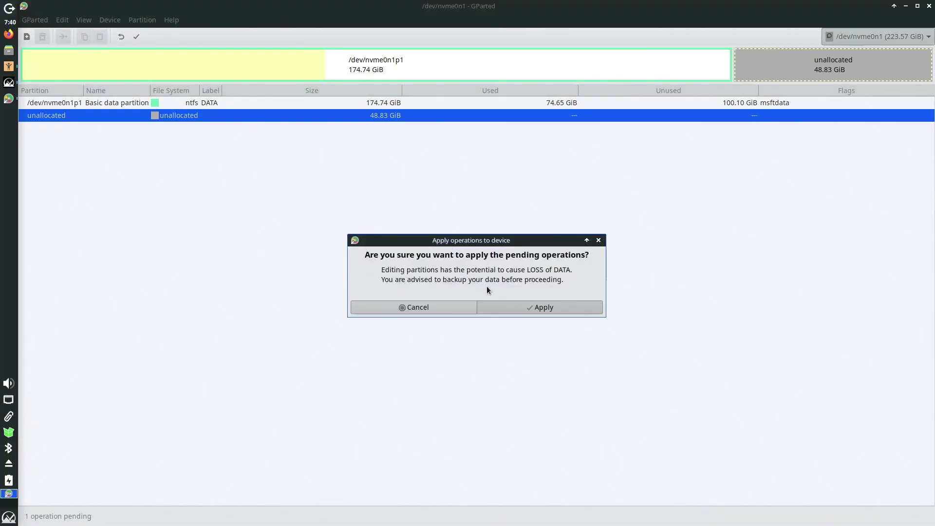
left_click(510, 308)
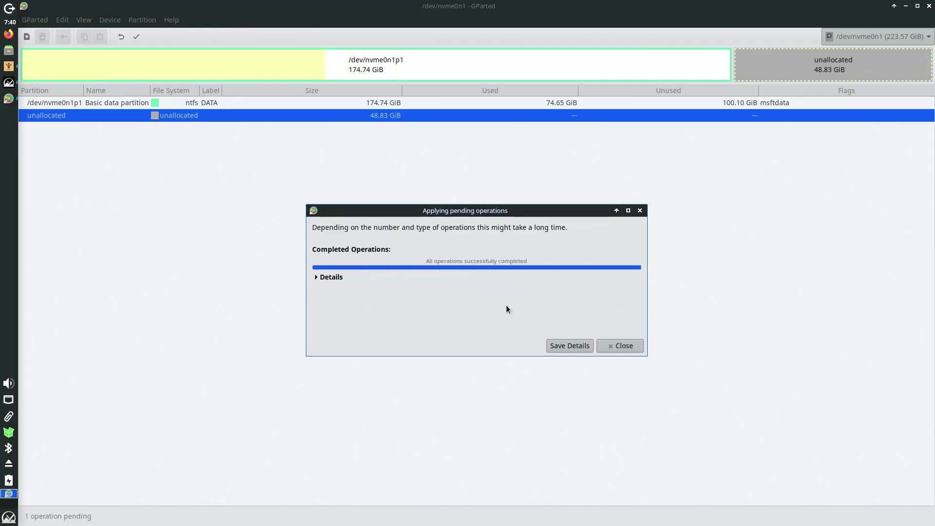
left_click(329, 278)
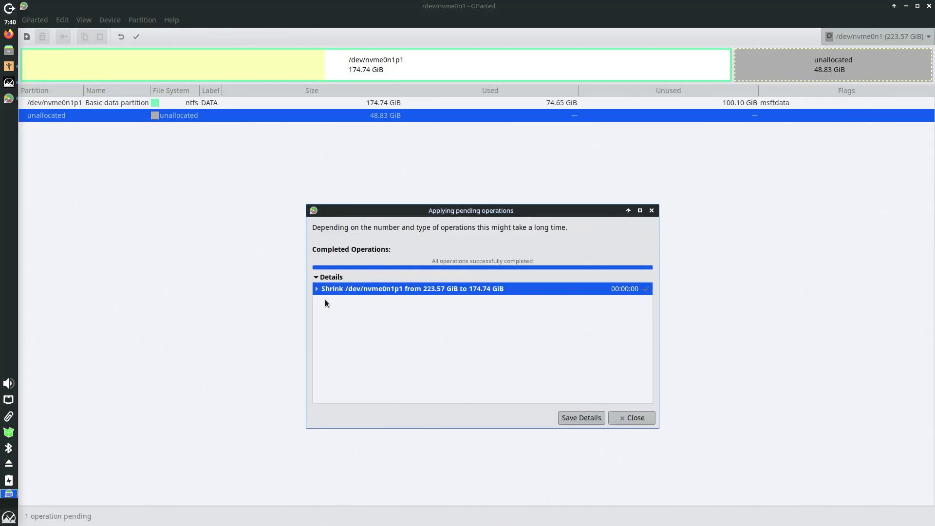
left_click(316, 289)
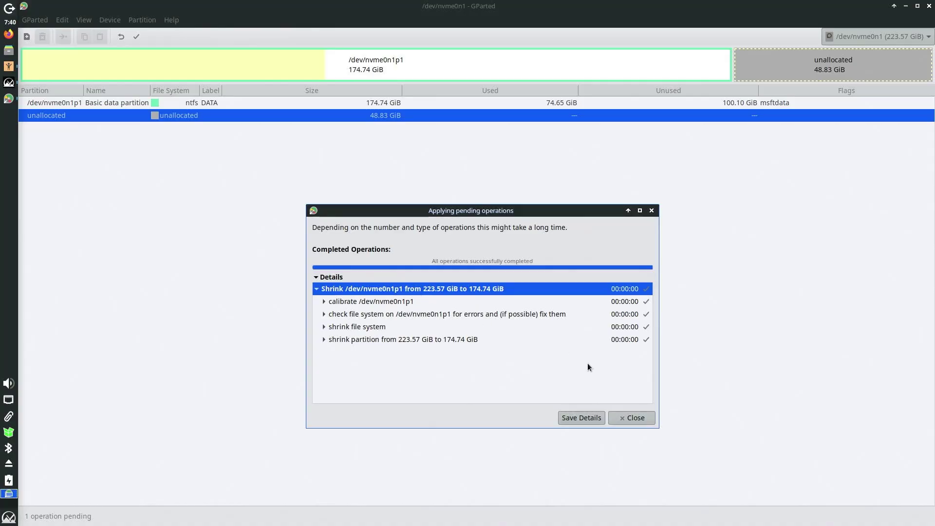
left_click(629, 418)
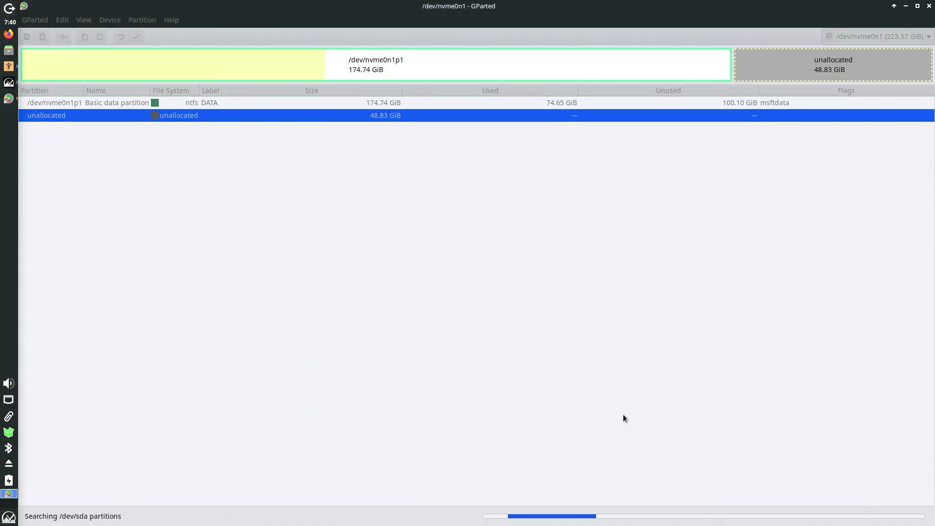
- Add a new 512 MiB fat32 partition labelled MX_EFI in the unallocated space
right_click(201, 119)
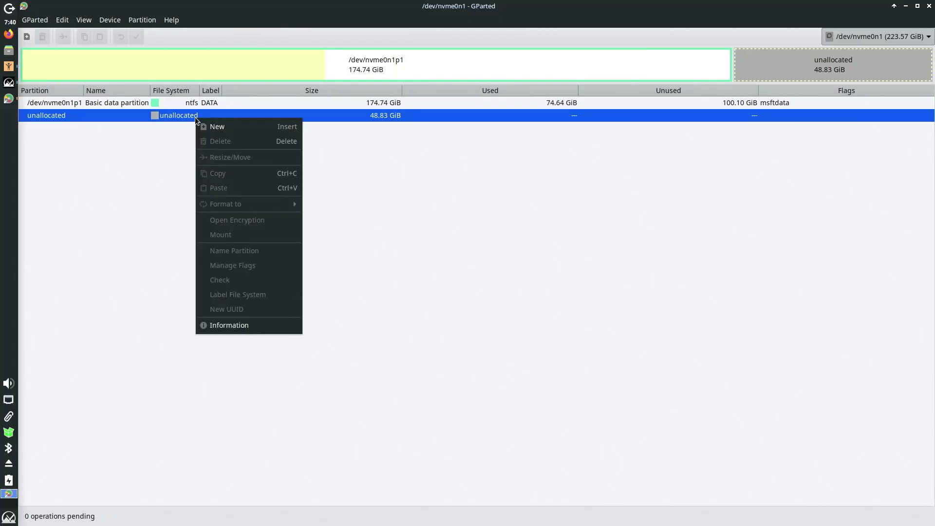
left_click(219, 128)
double_click(437, 284)
key("BackSpace")
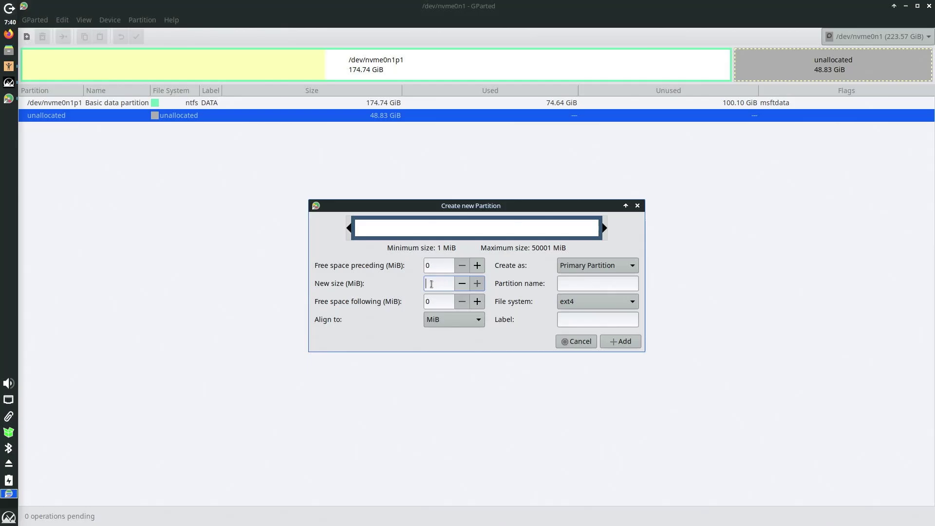
type("512")
double_click(424, 285)
left_click(578, 302)
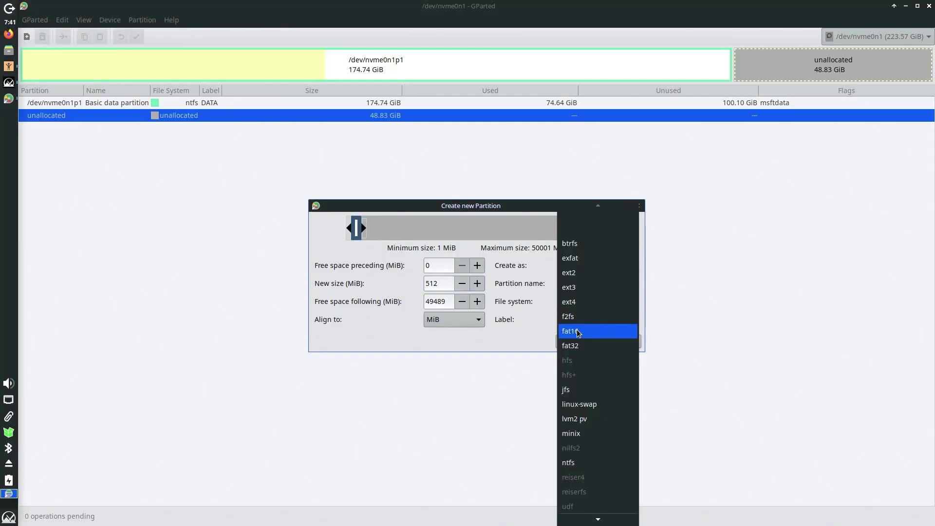
left_click(579, 346)
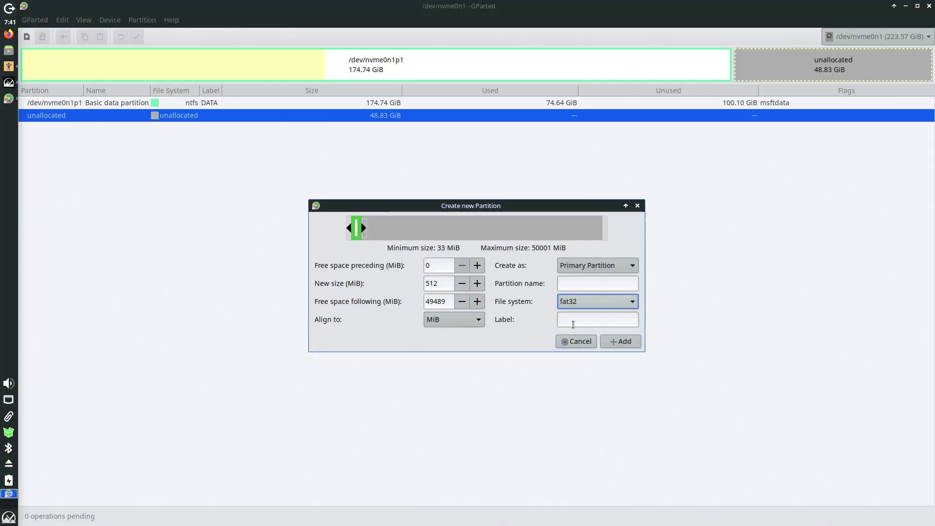
left_click(573, 325)
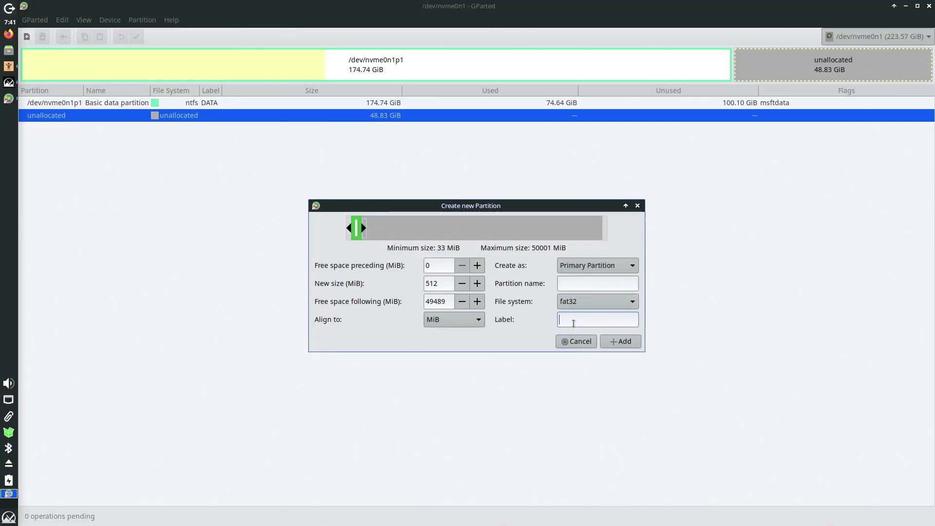
type("MX_EFI")
left_click(625, 343)
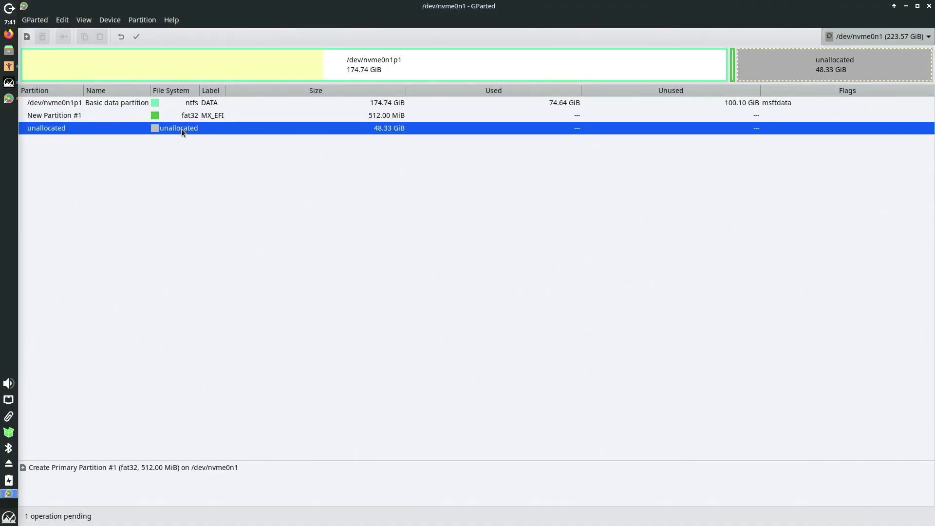
- Add a new 12288 MiB linux-swap partition labelled MX_SWAP in the free space
right_click(178, 131)
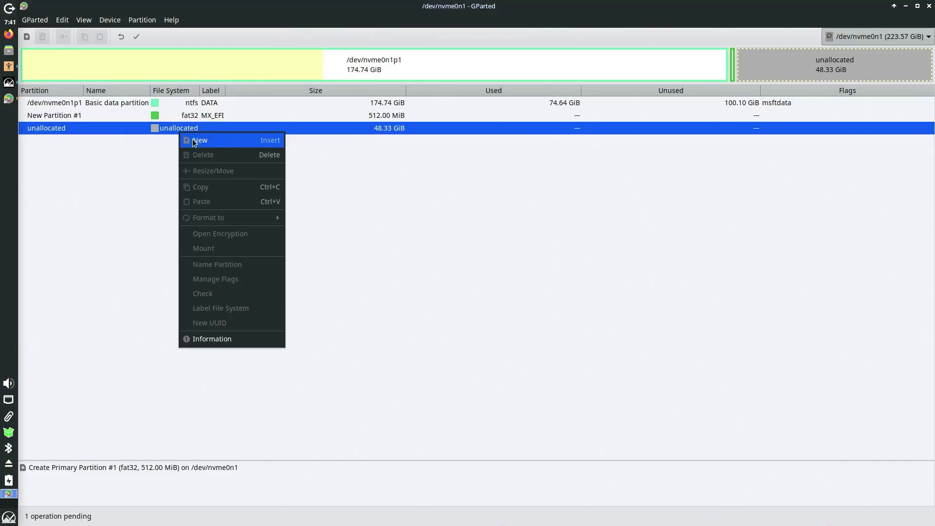
left_click(192, 142)
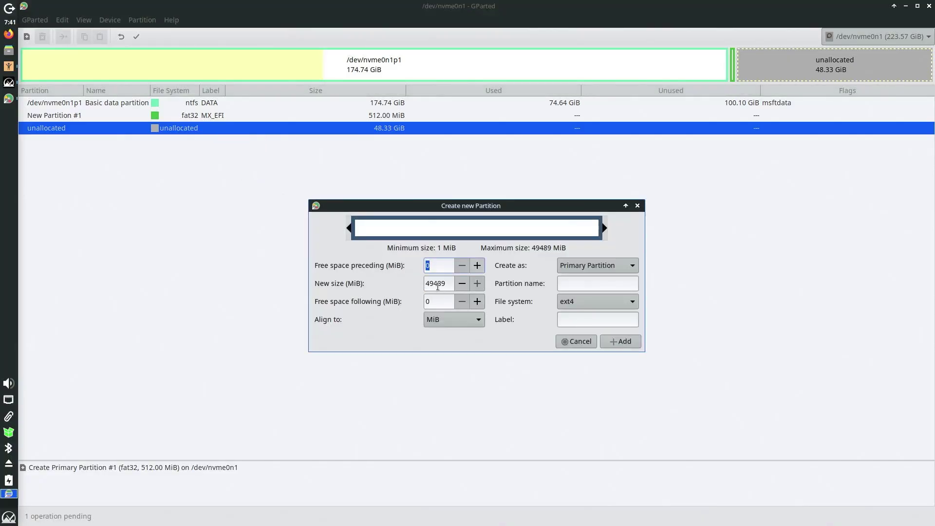
double_click(446, 283)
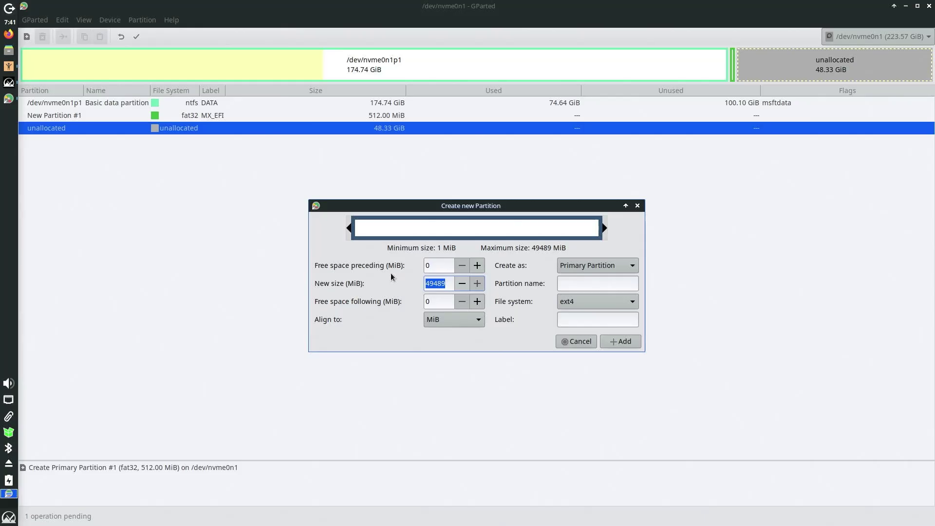
type("12288")
left_click(589, 303)
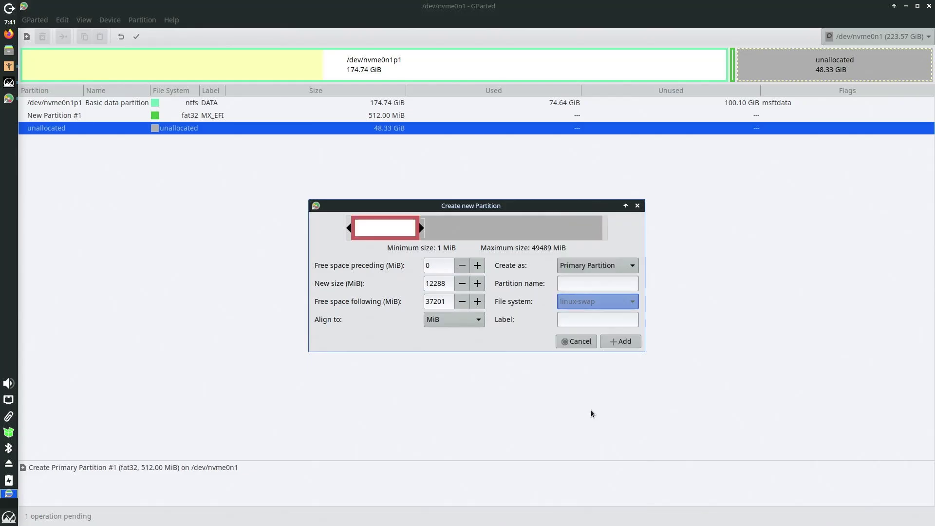
left_click(590, 408)
left_click(576, 320)
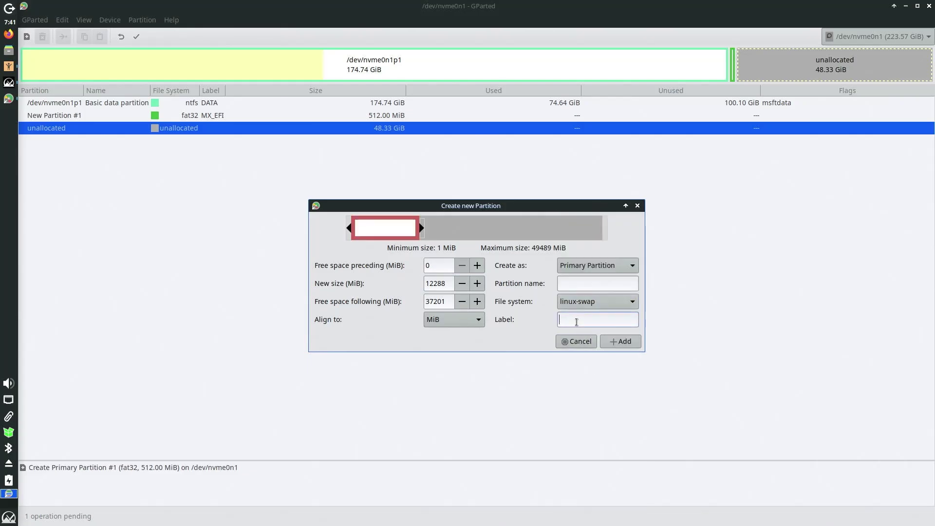
type("MX_SWAP")
left_click(620, 341)
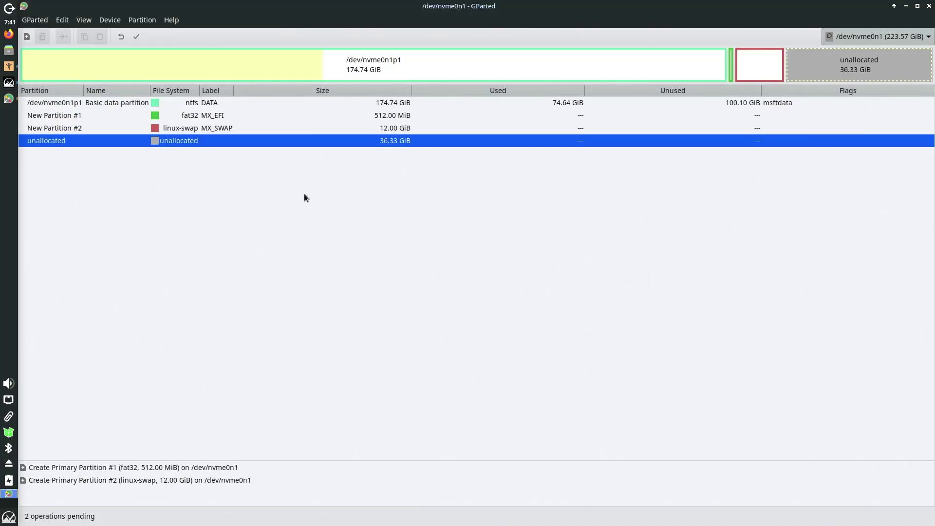
- Queue an ext4 partition labelled MX_ROOT filling the remaining 36.33 GiB
right_click(174, 141)
left_click(186, 150)
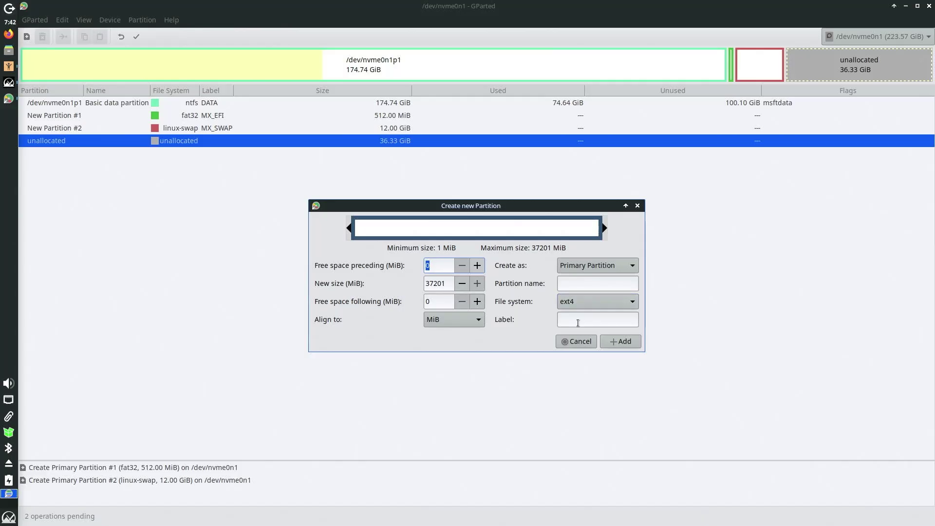
type("MX_ROOT")
left_click(619, 341)
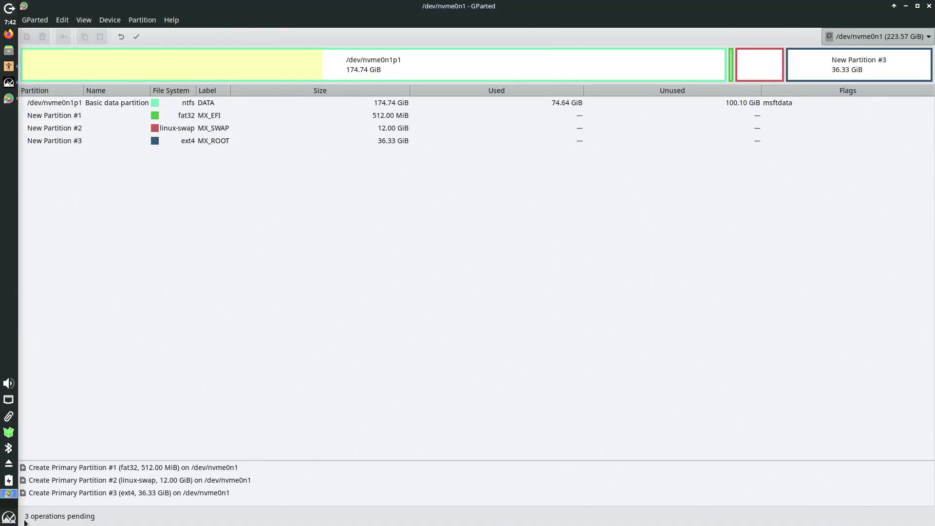
- Apply all three pending partition creations and close GParted
left_click(136, 36)
left_click(539, 310)
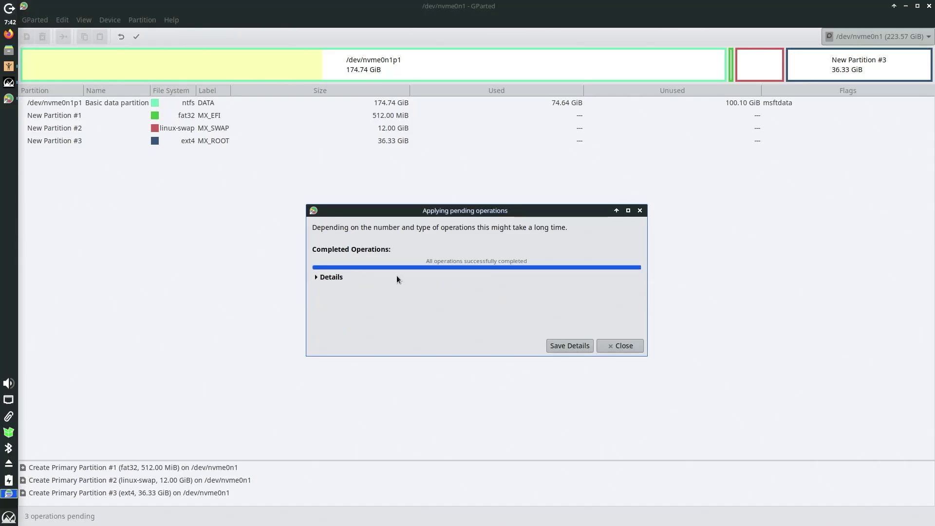
left_click(329, 275)
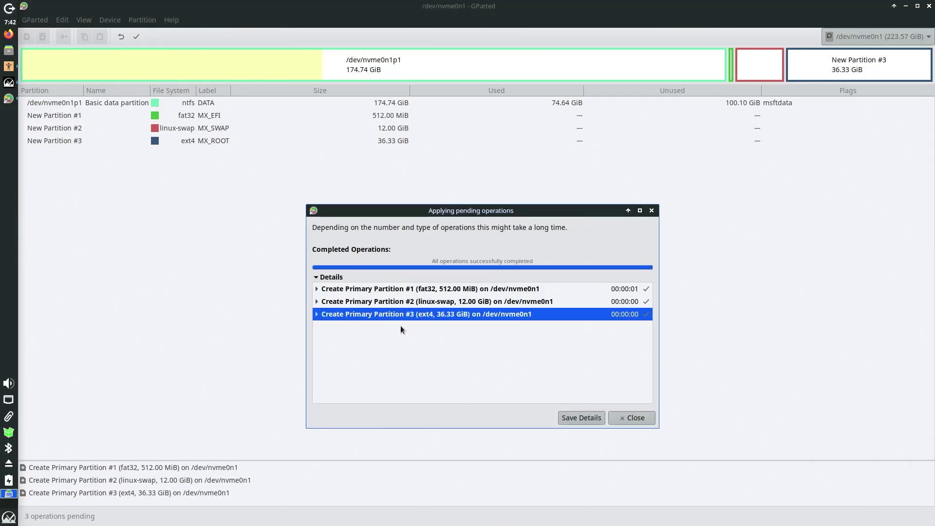
left_click(636, 418)
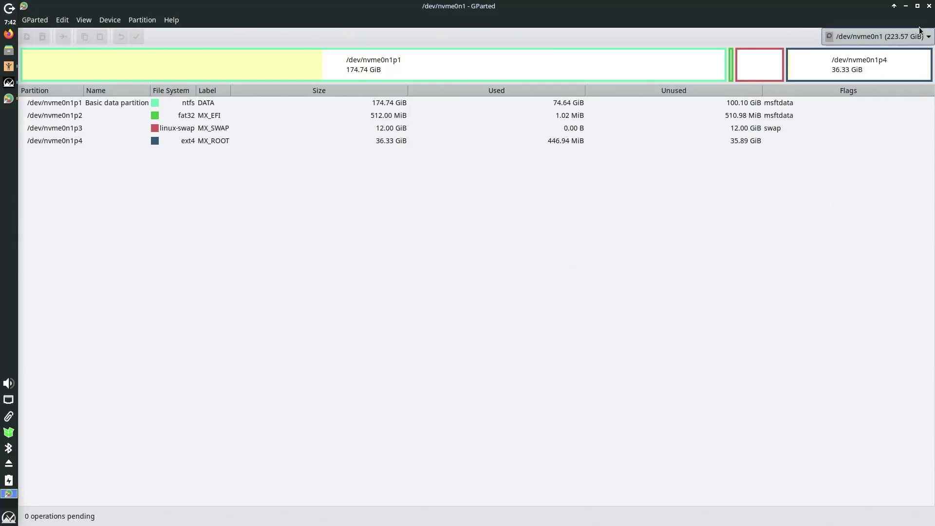
left_click(929, 6)
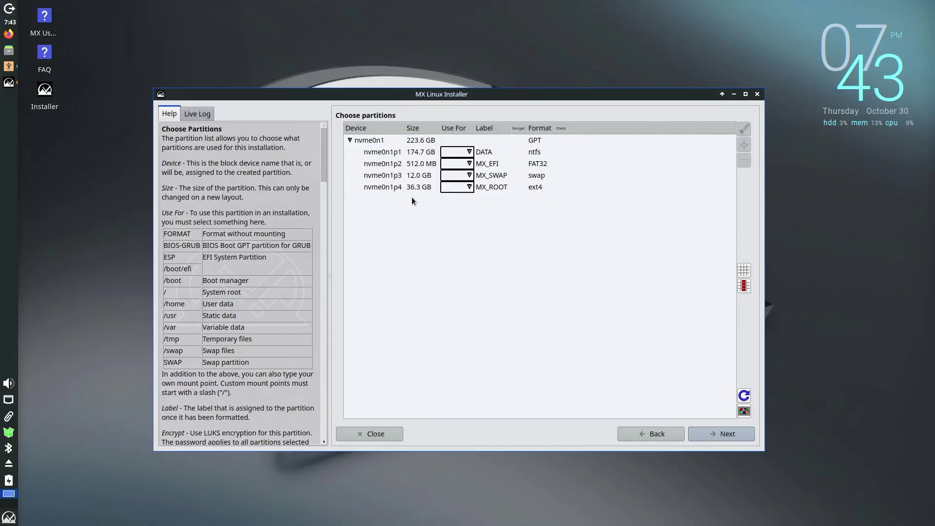
- Assign nvme0n1p2 as ESP, nvme0n1p3 as SWAP and nvme0n1p4 as /, then continue
left_click(402, 168)
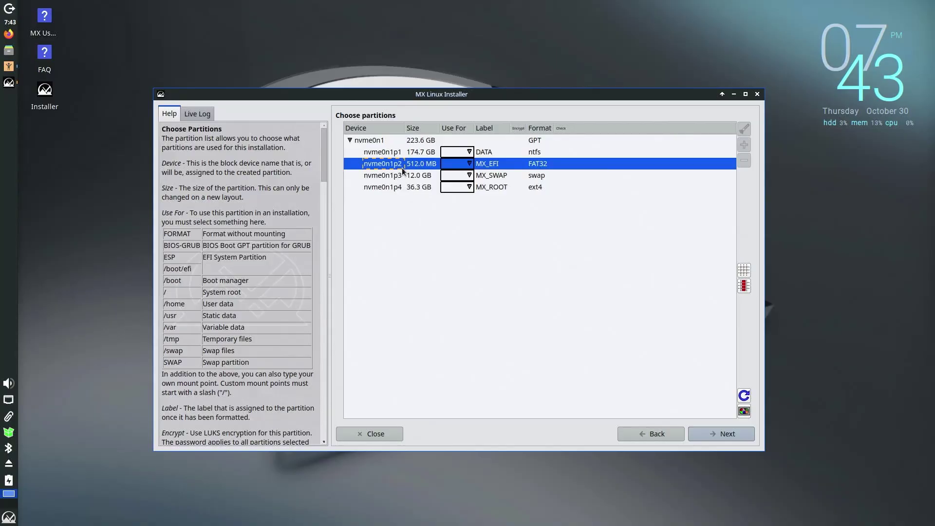
left_click(472, 167)
left_click(468, 170)
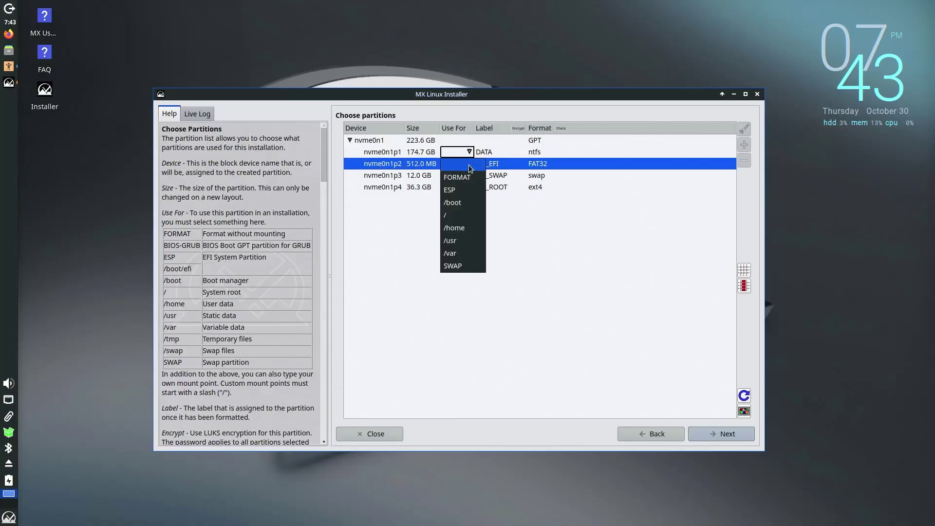
left_click(468, 192)
left_click(407, 177)
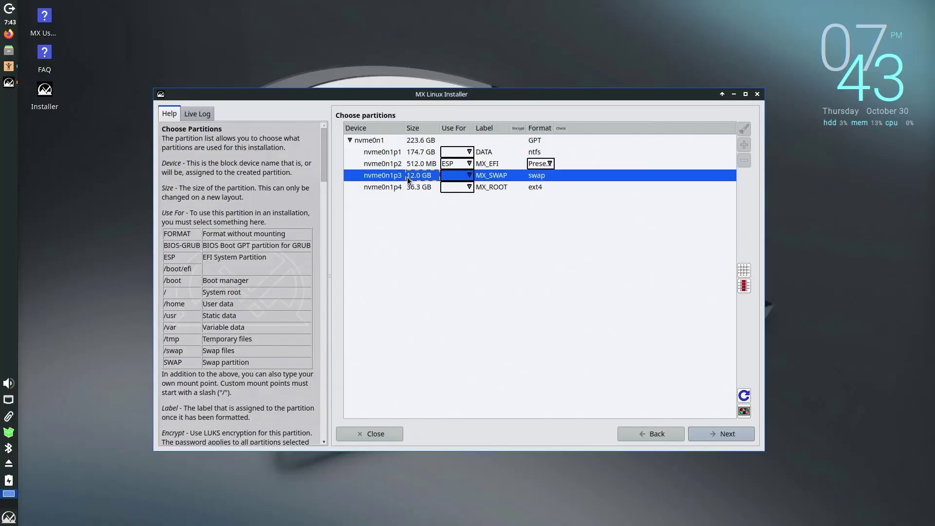
left_click(469, 175)
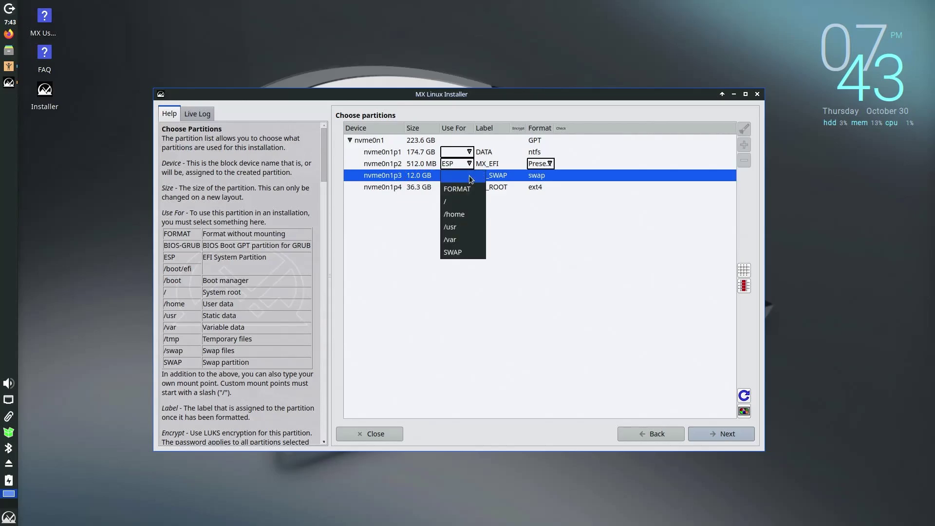
left_click(469, 253)
left_click(408, 190)
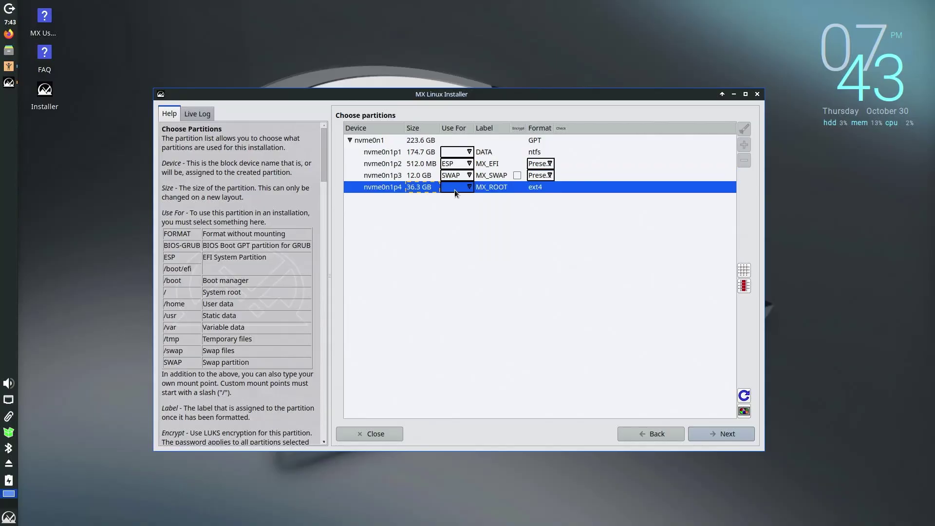
left_click(470, 187)
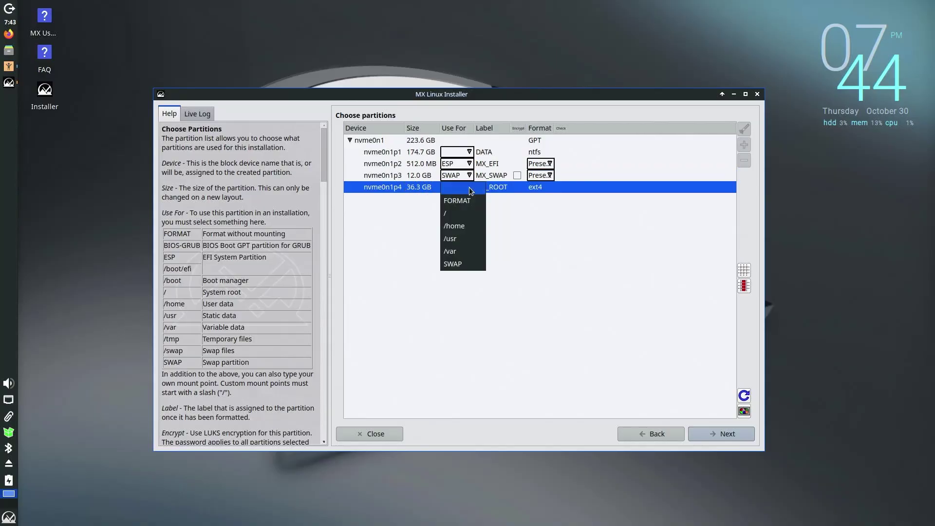
left_click(459, 214)
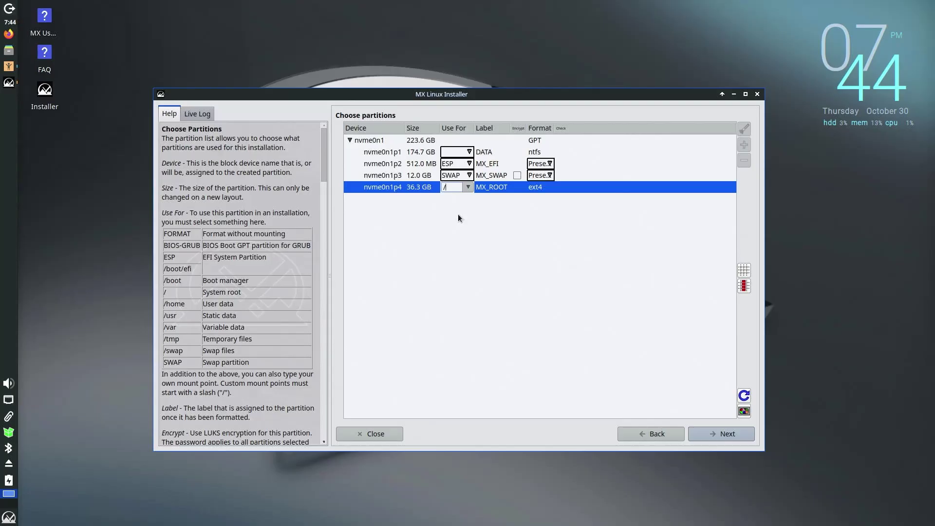
left_click(721, 432)
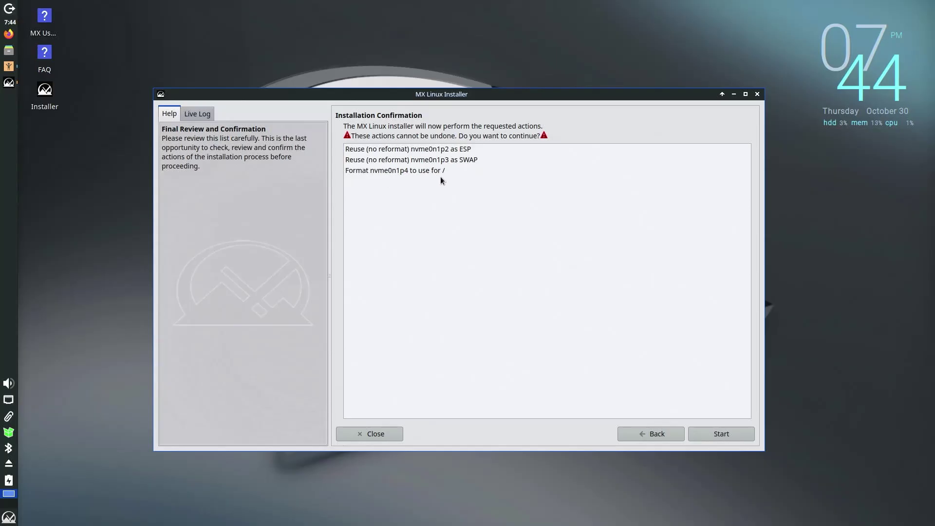
- Accept the listed partition actions and start copying MX Linux to the disk
left_click(733, 434)
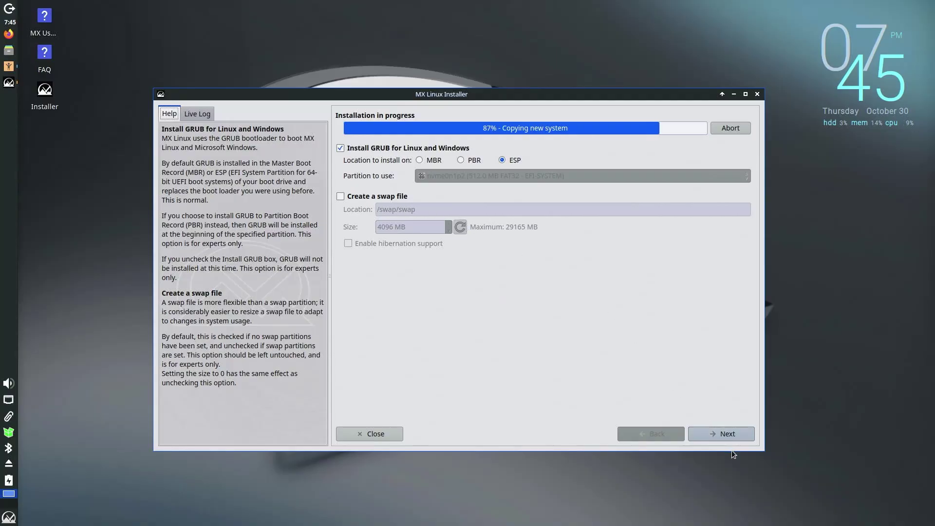
- Accept the GRUB settings, name the computer kmd-pc in domain kmdtech, and disable SaMBa
left_click(718, 434)
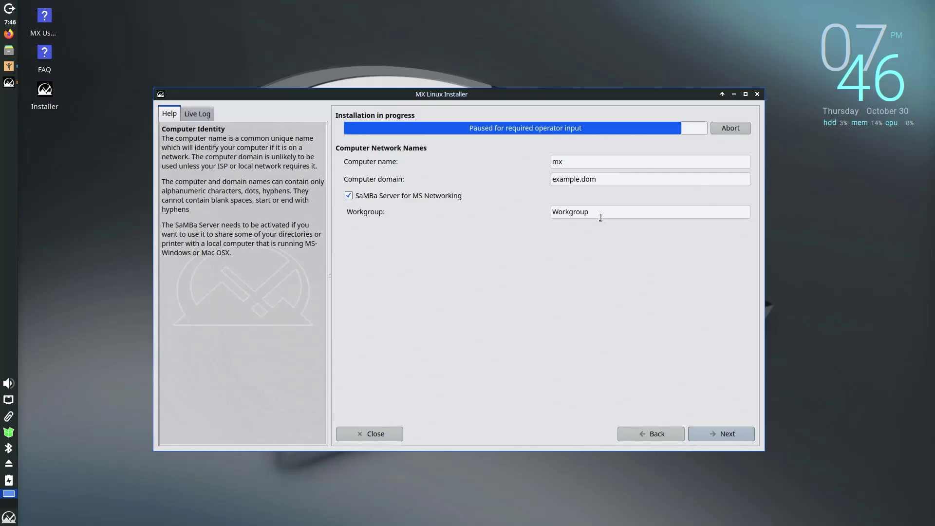
left_click(360, 197)
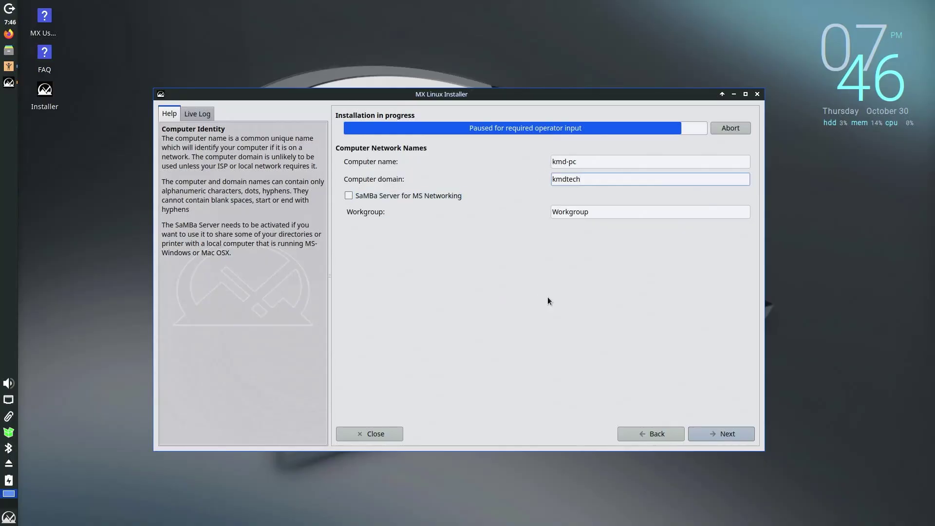
left_click(724, 435)
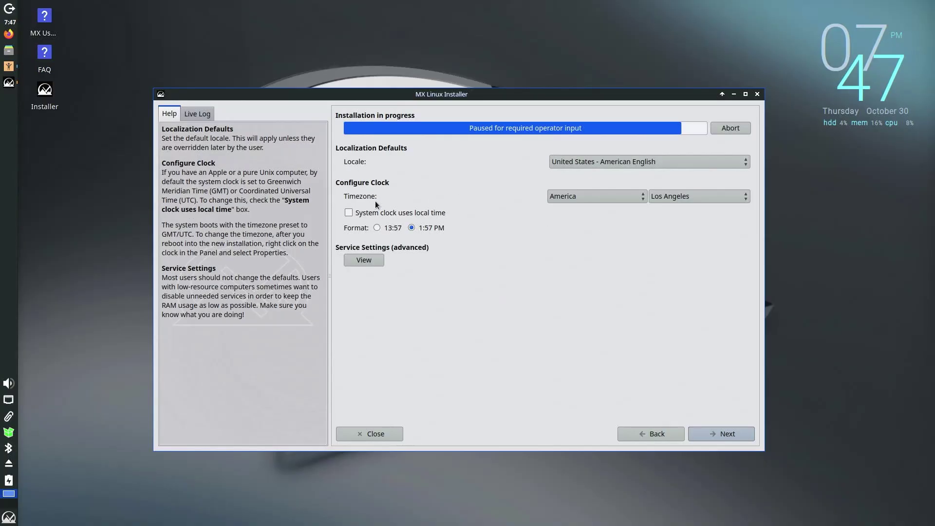
- Keep American English and America/Los Angeles, and view the common services list
left_click(371, 260)
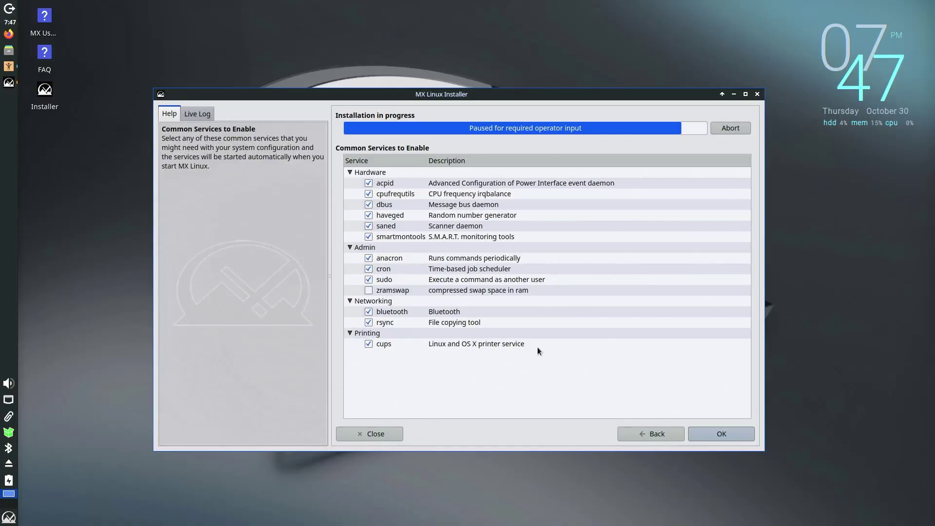
- Keep the default services and accept the user login with root account enabled
left_click(703, 431)
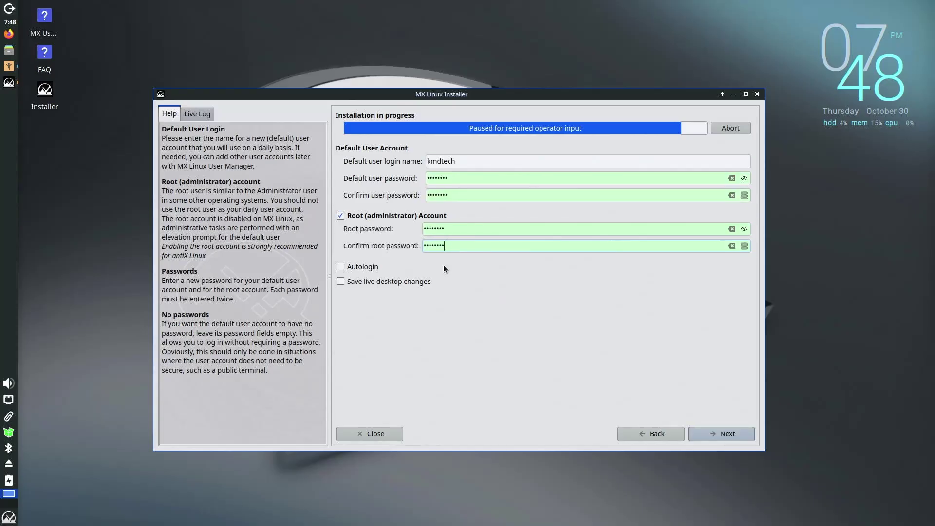
left_click(721, 440)
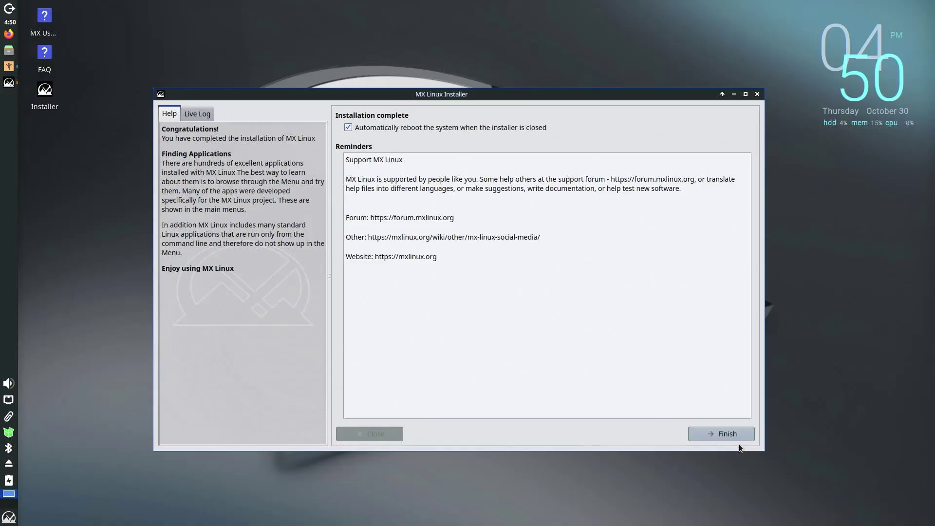
- Finish the install and move MX Linux to Boot Option #1 in Aptio Setup
left_click(732, 437)
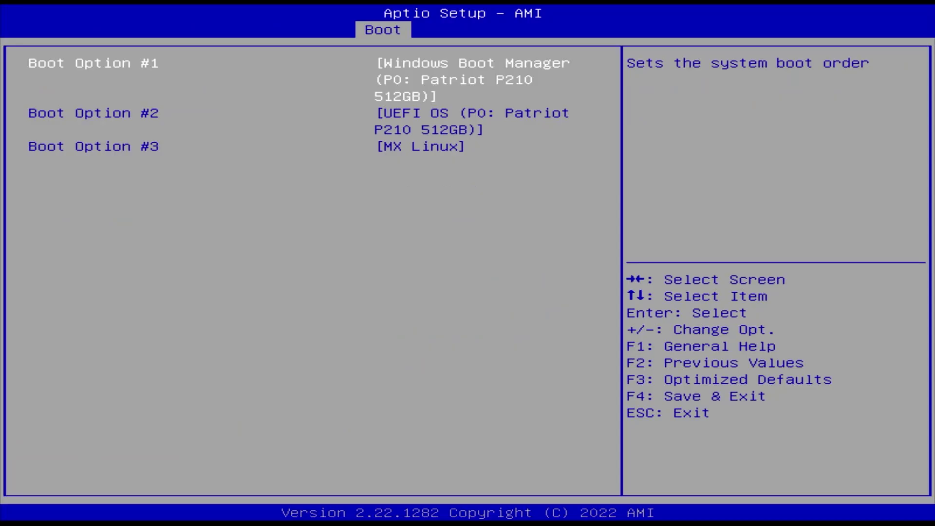
key("Down")
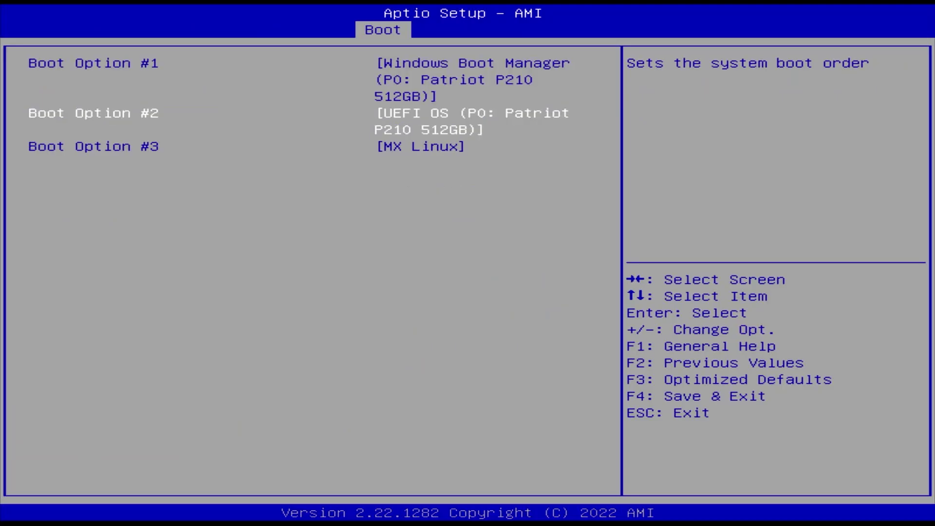
key("Down")
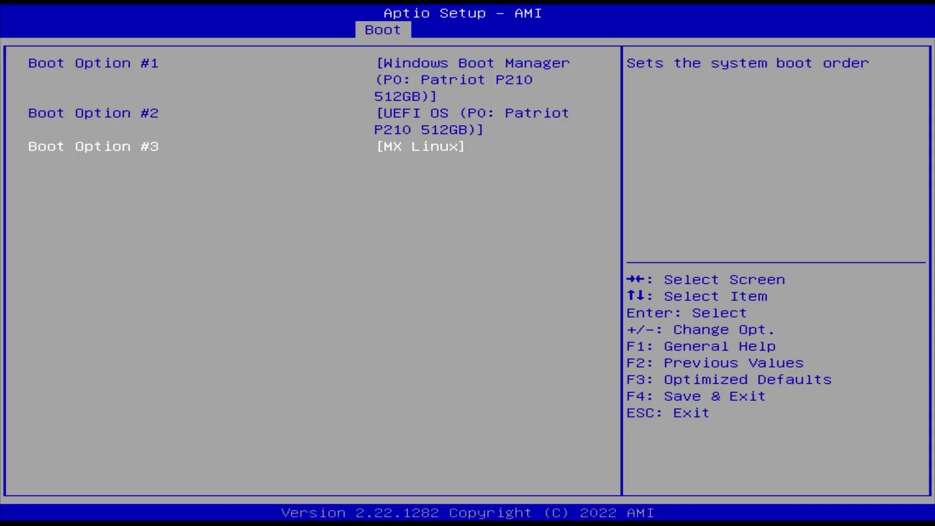
key("Up")
key("minus")
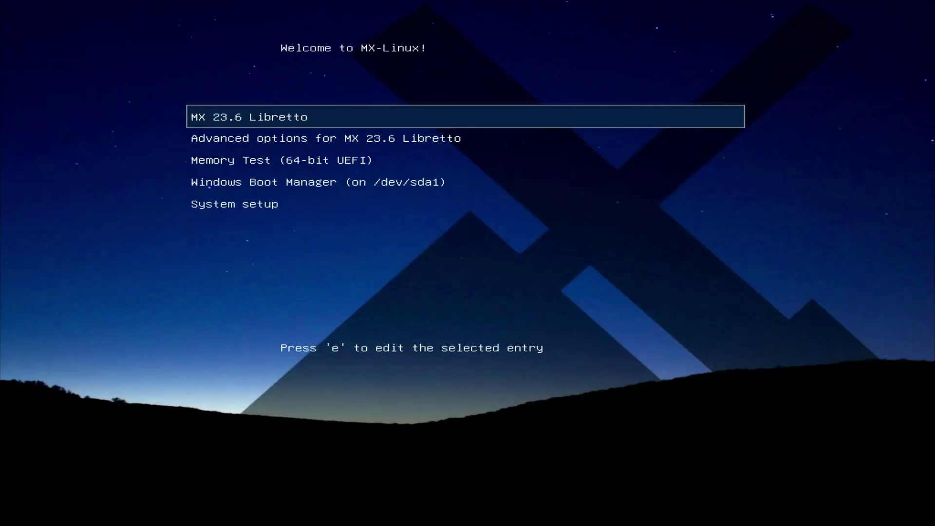
- Boot MX 23.6 Libretto from the GRUB menu
key("Down")
key("Down")
key("Down")
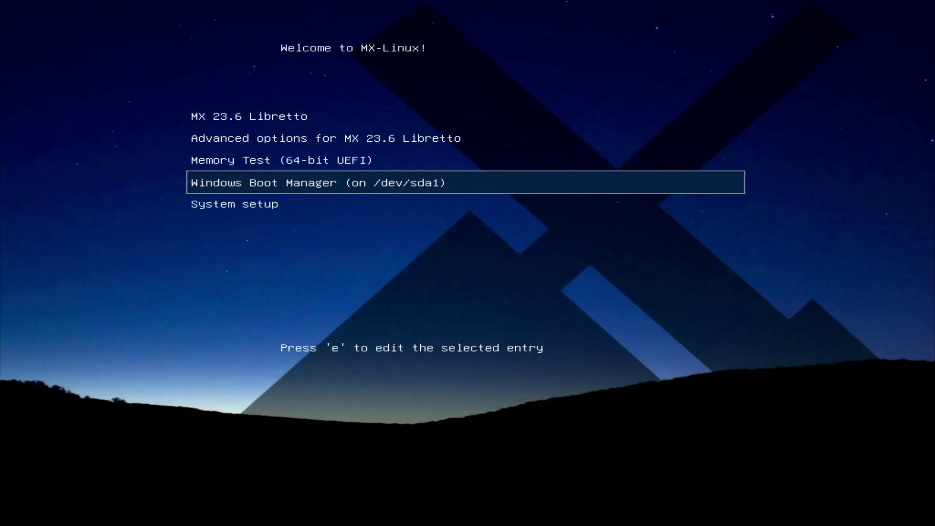
key("Up")
key("Up")
key("Up")
key("Return")
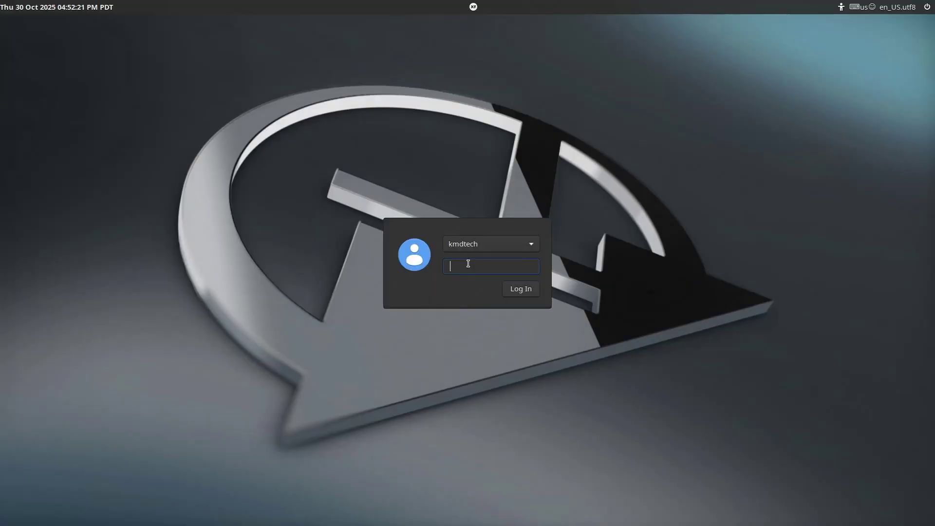
- Log in with the user password, close MX Welcome, and bring up log-out options
type("******")
key("Return")
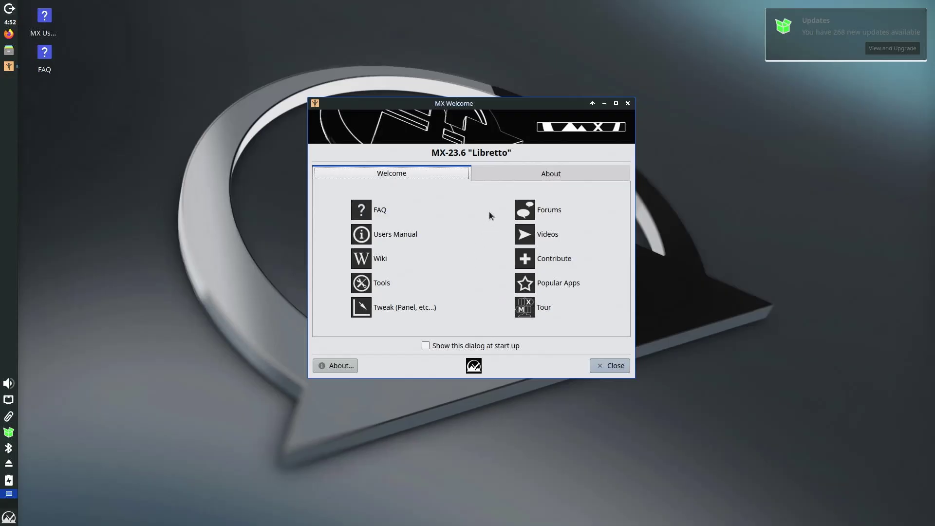
left_click(630, 106)
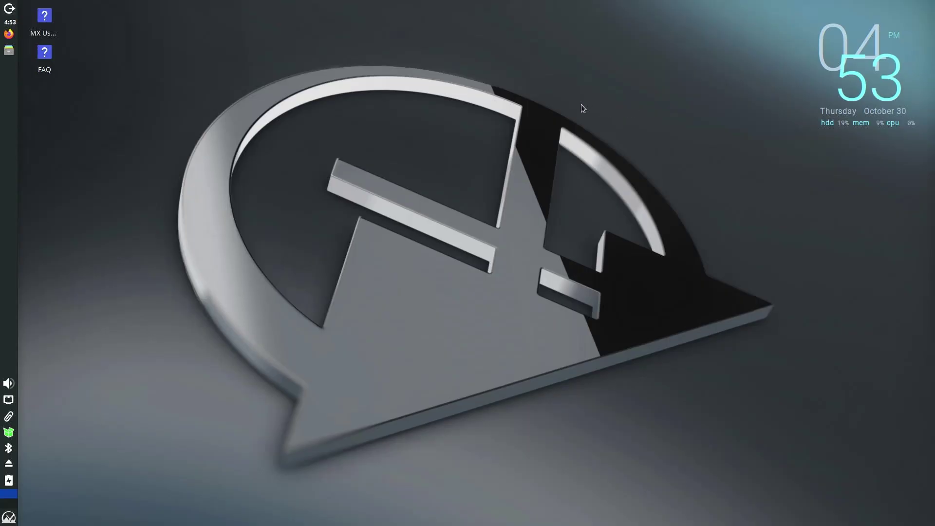
left_click(8, 8)
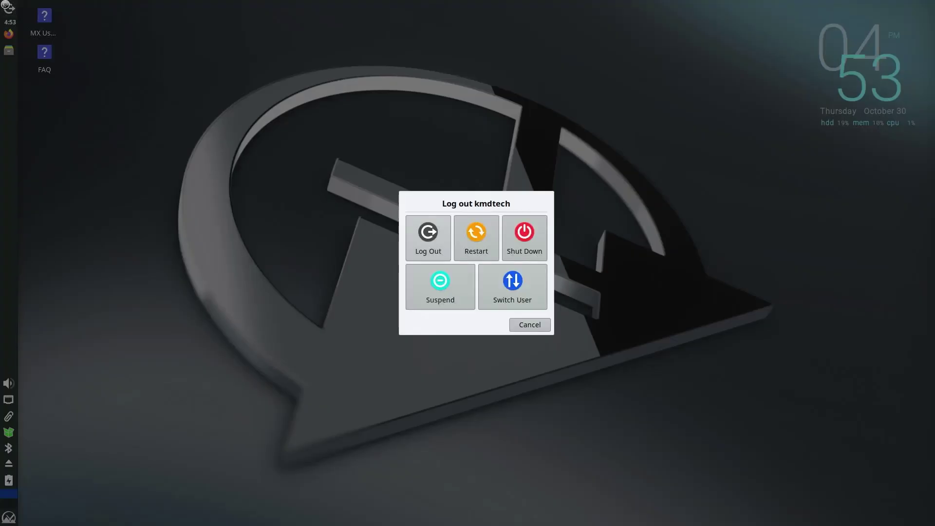
- Restart into Windows Boot Manager and open Disk Management from the start menu search
left_click(482, 257)
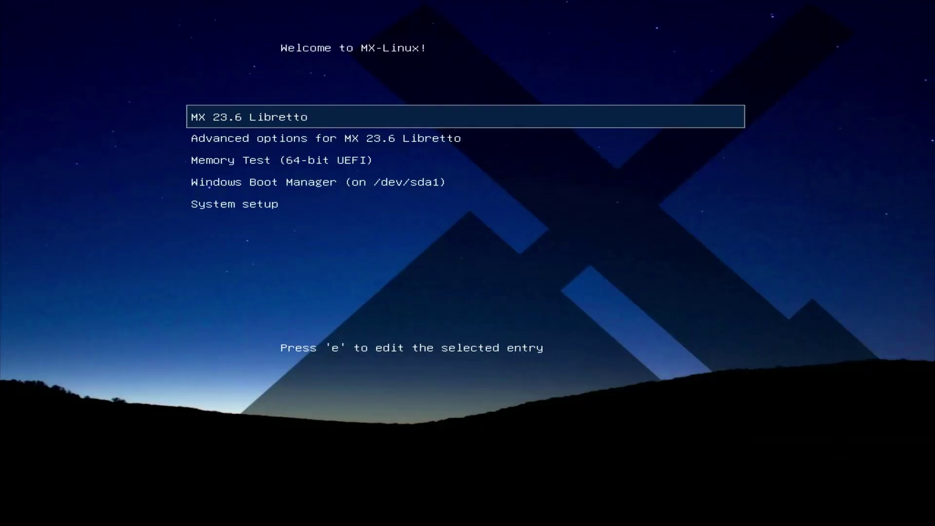
key("Down")
key("Down")
key("Down")
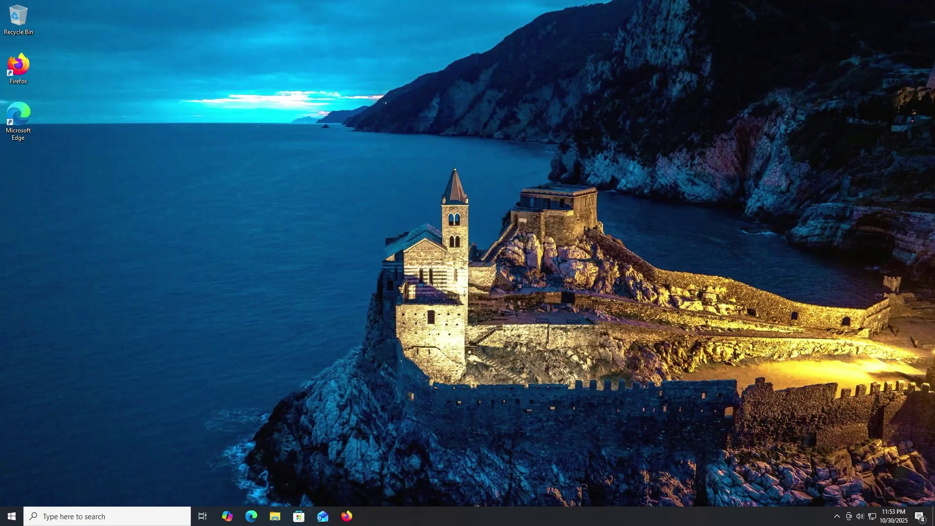
key("super")
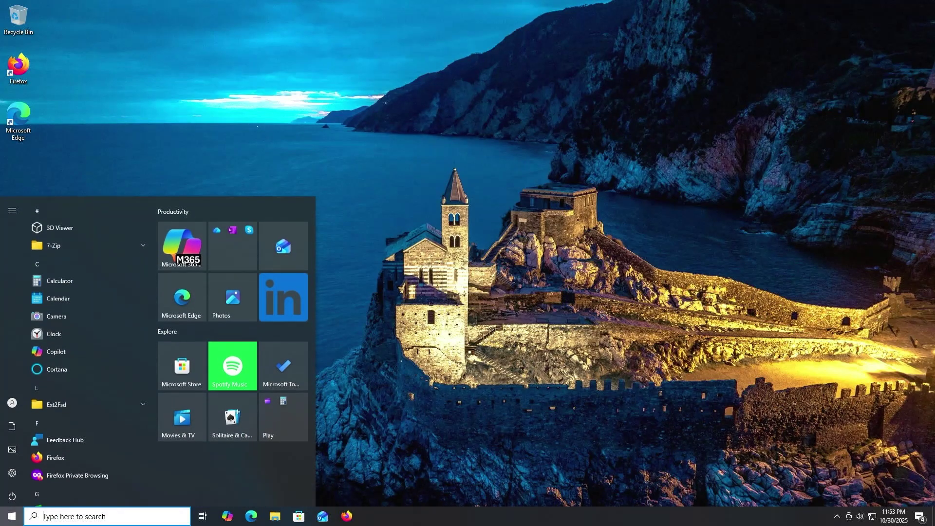
type("disk management")
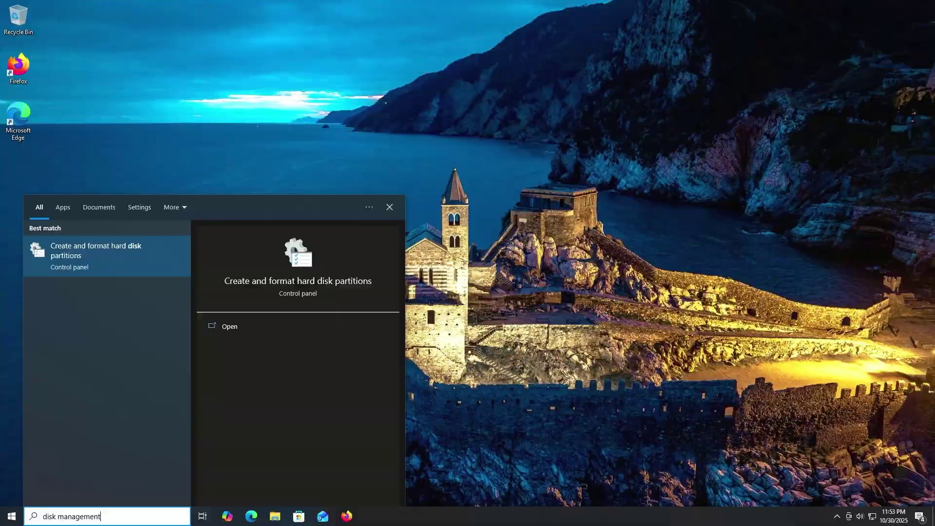
key("Return")
- Inspect Disk 1's 512 MB EFI, 12 GB and 36.33 GB partitions, then Disk 0's 2.25 GB EFI options
left_click(32, 249)
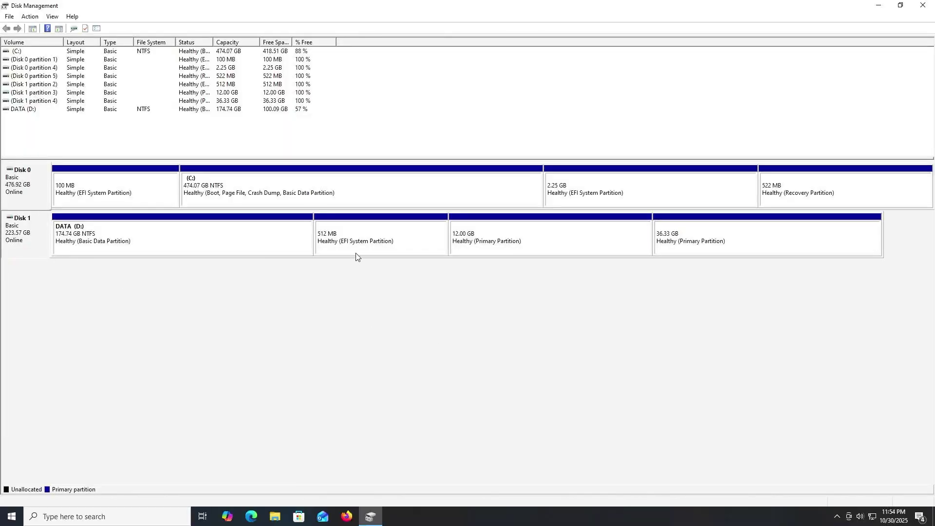
left_click(402, 245)
left_click(508, 246)
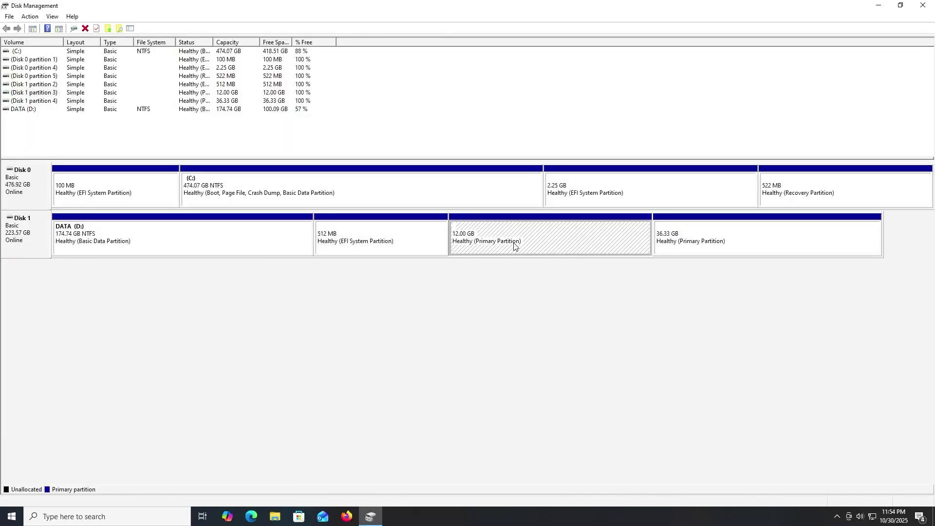
left_click(714, 241)
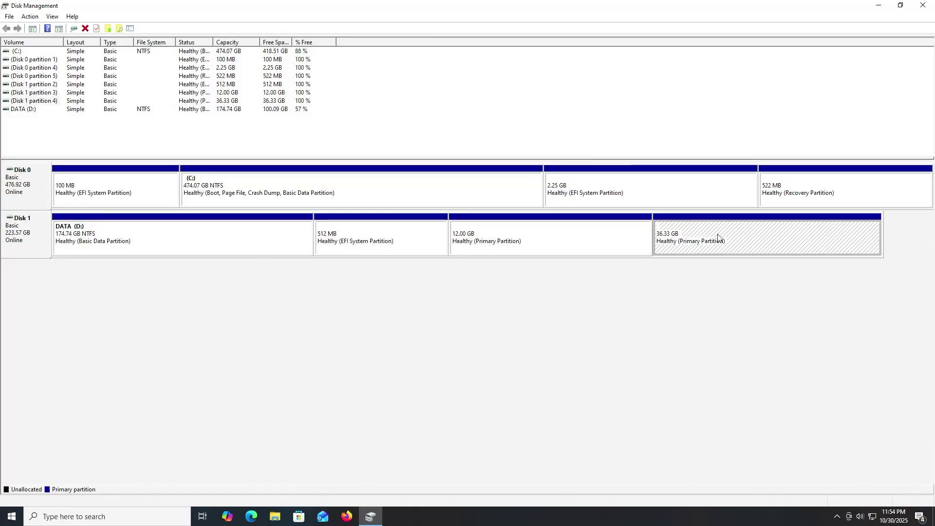
left_click(654, 188)
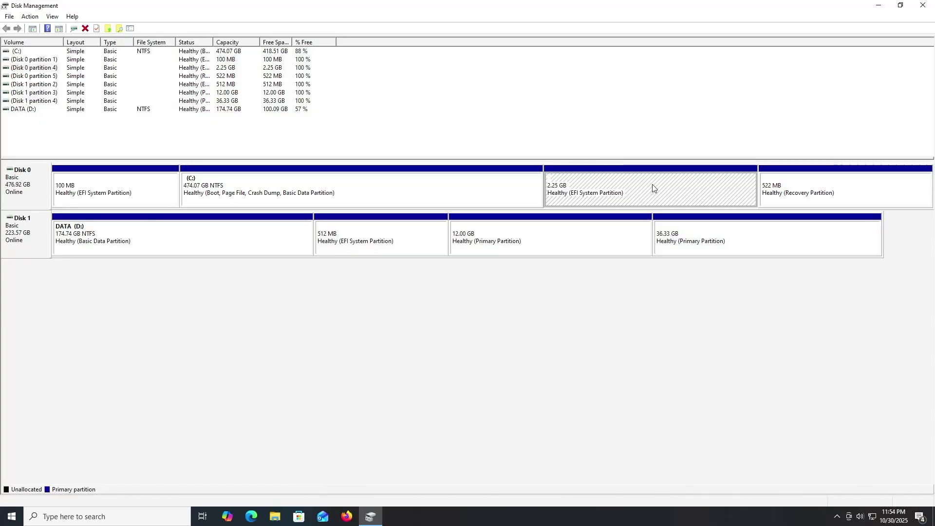
right_click(653, 188)
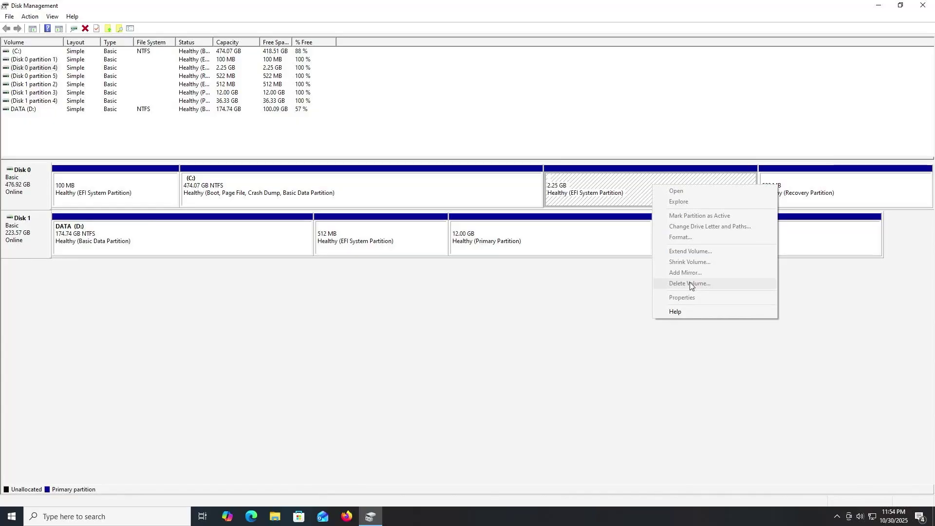
- Launch diskpart as administrator and approve the UAC prompt
left_click(639, 204)
key("super")
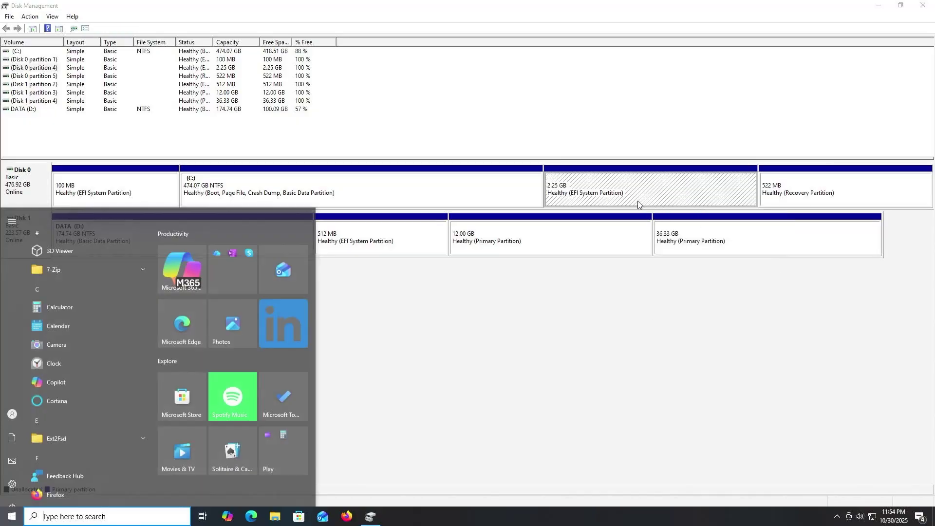
type("diskpart")
key("Right")
key("Down")
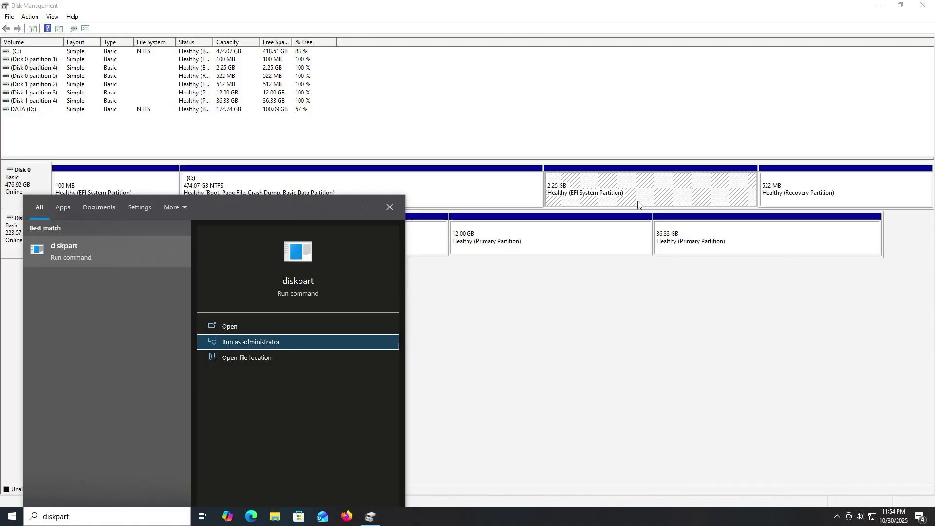
key("Return")
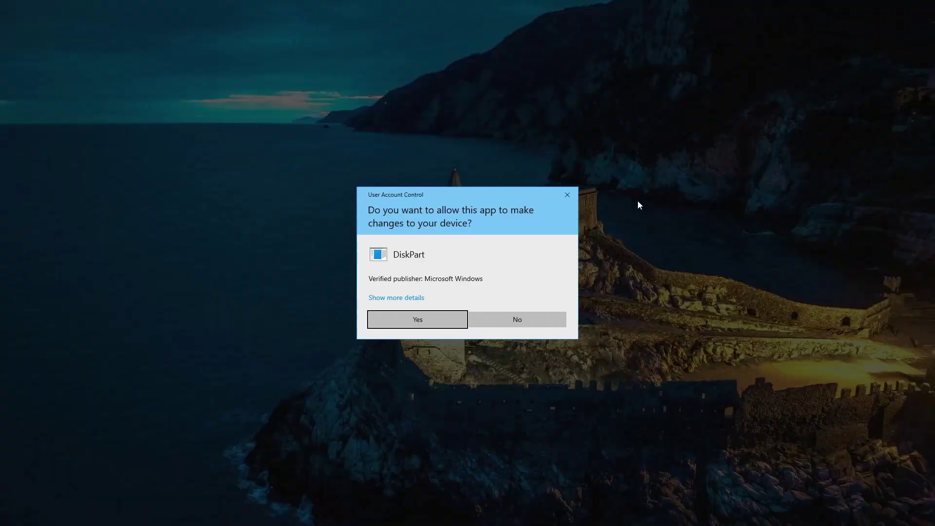
key("Return")
- Select disk 0, partition 4, and run 'delete partition override' in DiskPart
type("list disk")
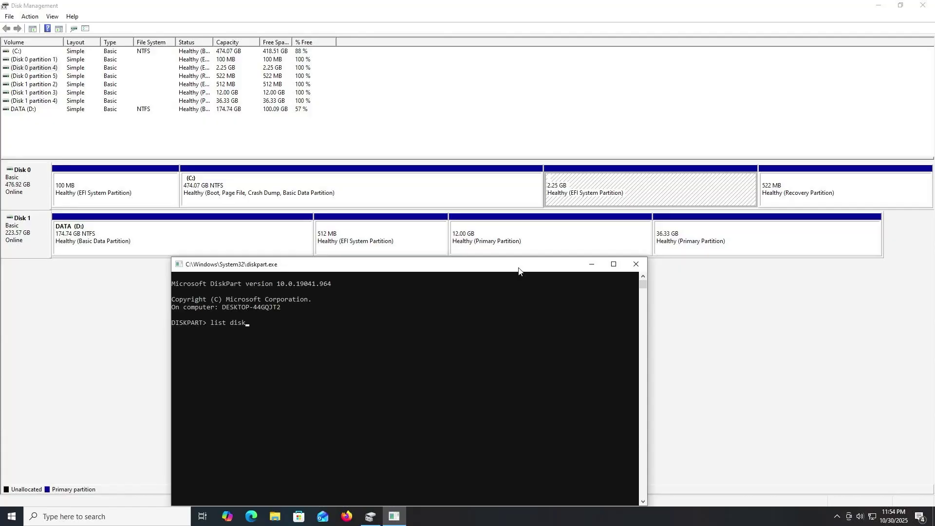
key("Return")
type("sel disk 0")
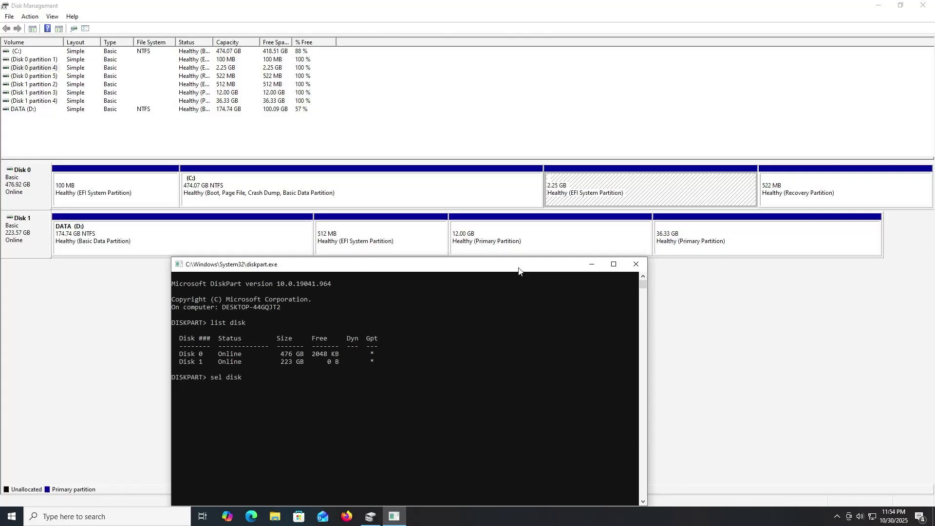
key("Return")
type("list part")
key("Return")
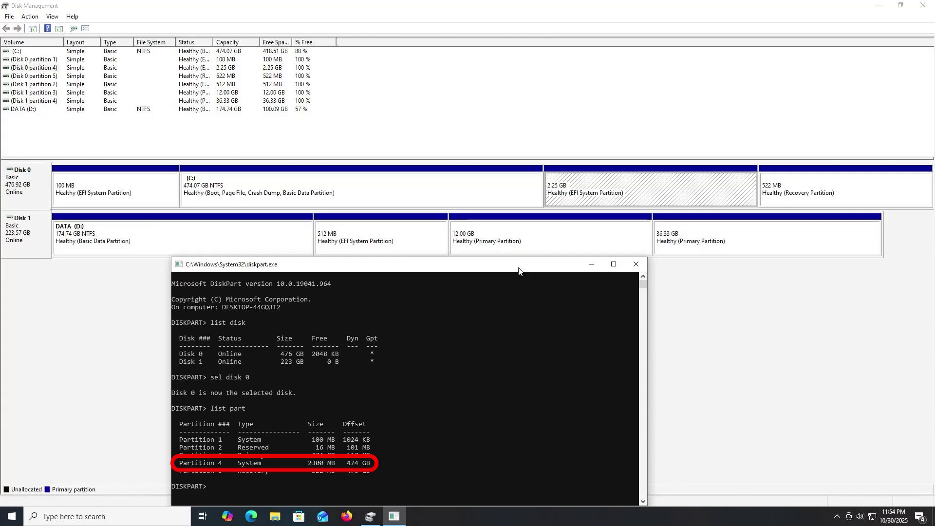
type("sel part 4")
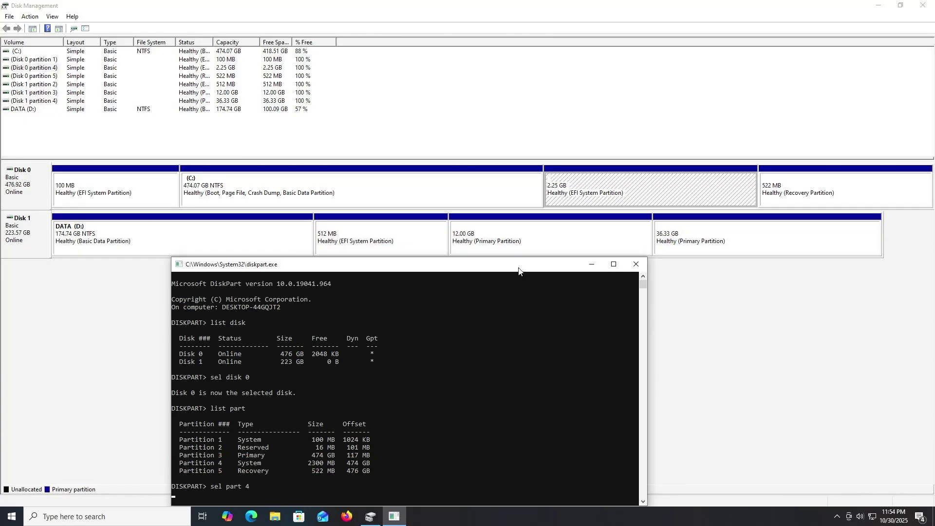
key("Return")
type("delete")
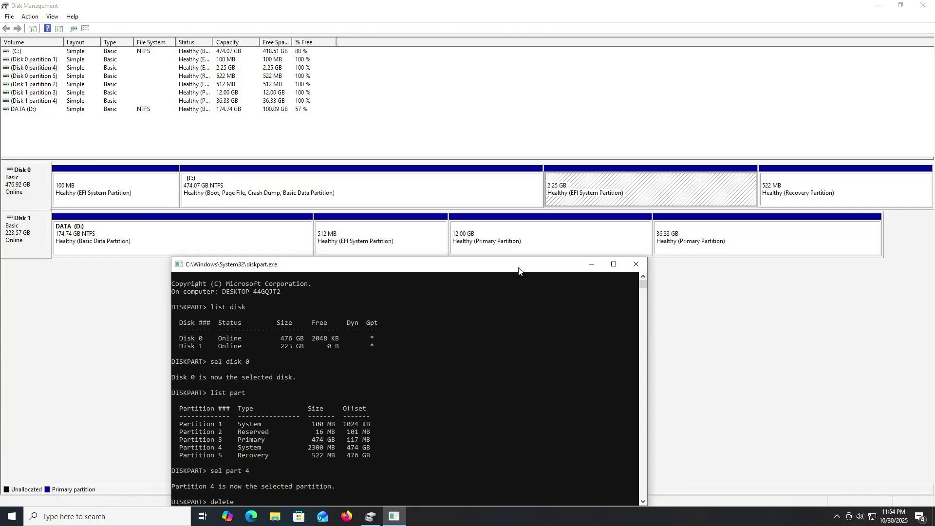
type(" partition override")
key("Return")
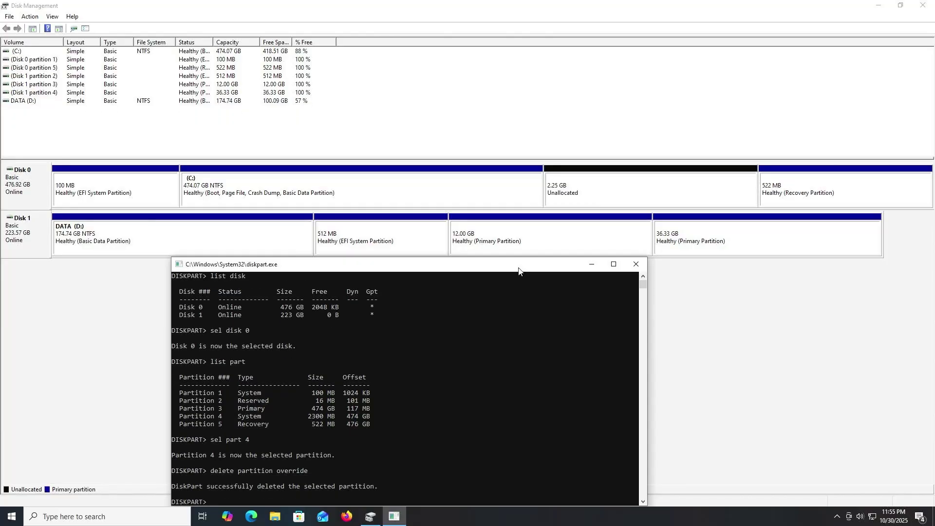
- Extend C: by the 2300 MB of unallocated space on Disk 0 to 476.31 GB
left_click(559, 200)
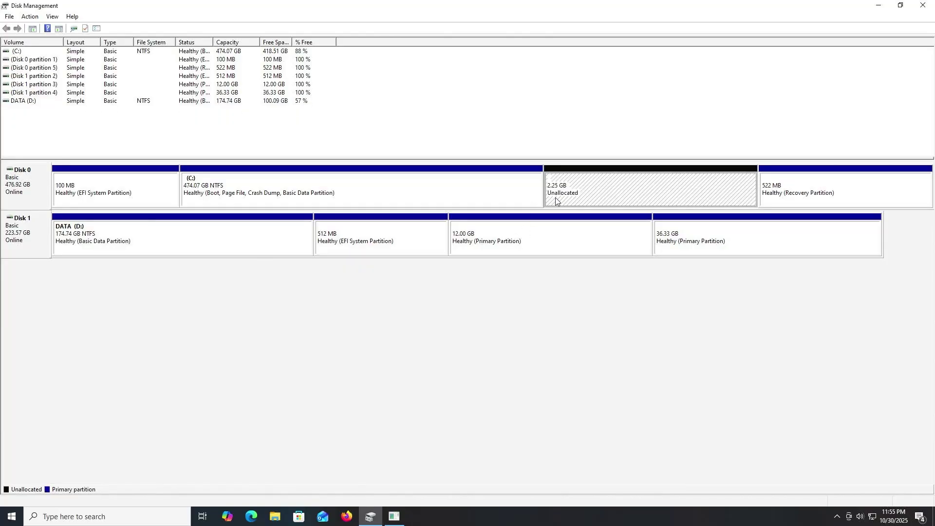
right_click(501, 193)
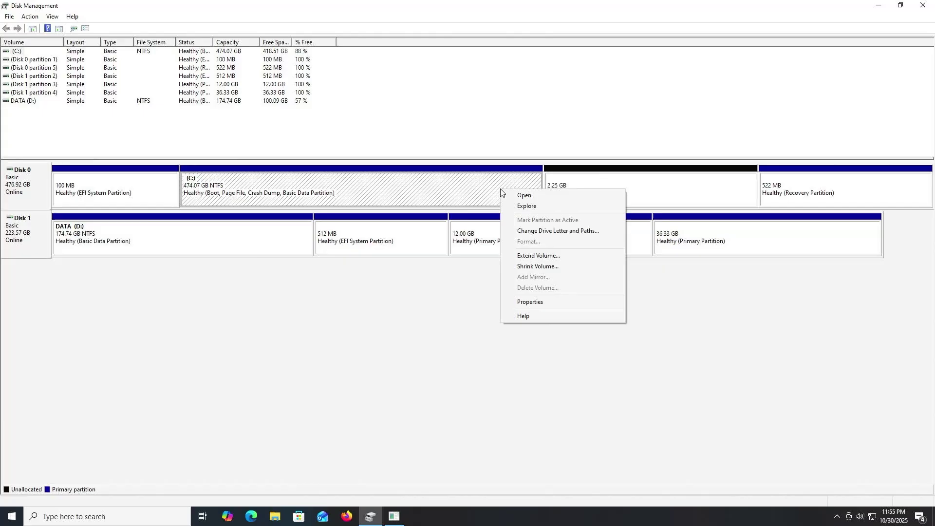
left_click(528, 255)
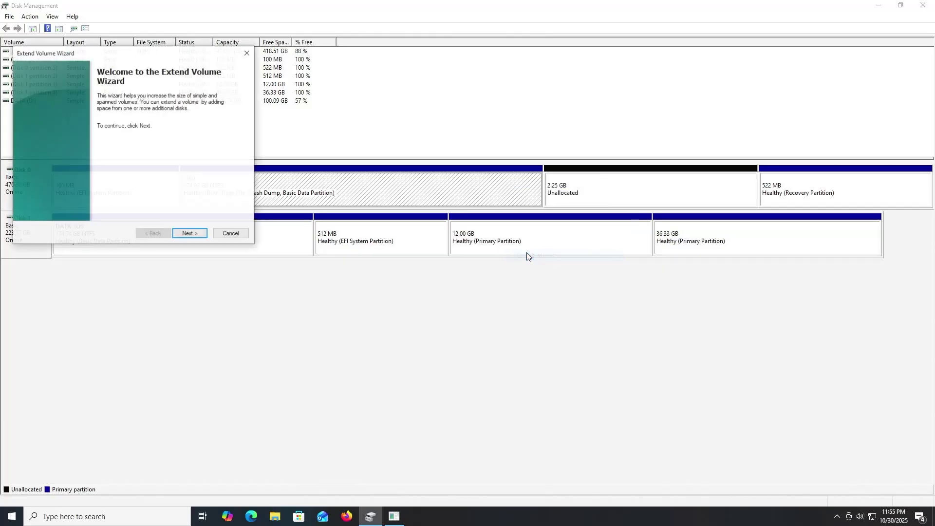
left_click(200, 237)
left_click(199, 238)
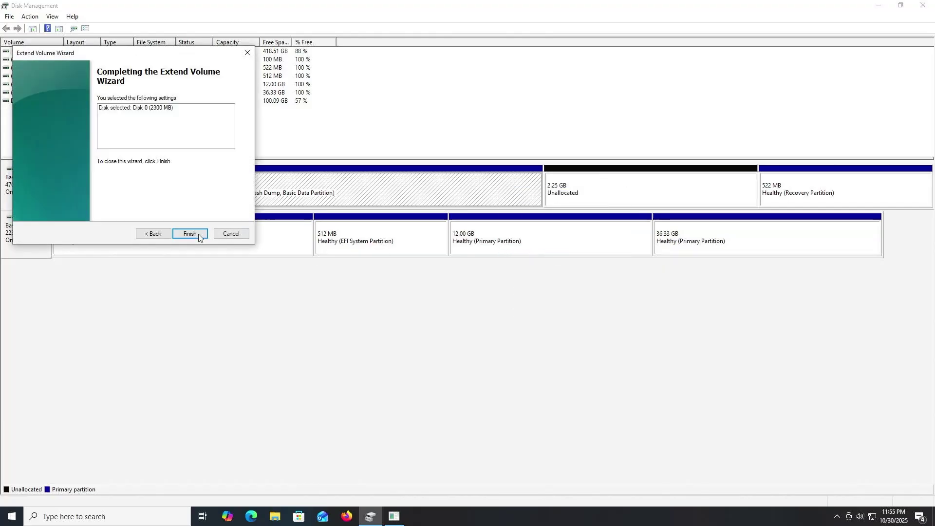
left_click(190, 233)
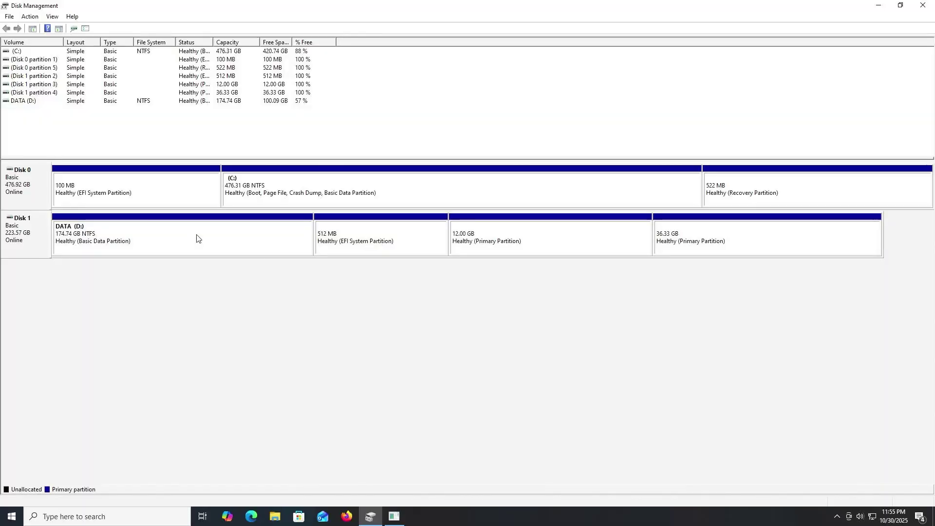